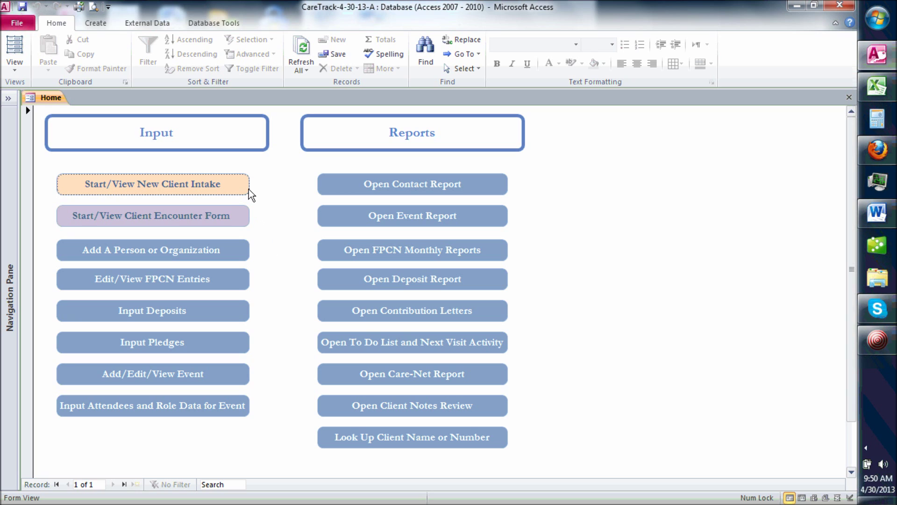
Step: Open the new-client intake form, try an existing client name, then clear the Client Name field
left_click(228, 189)
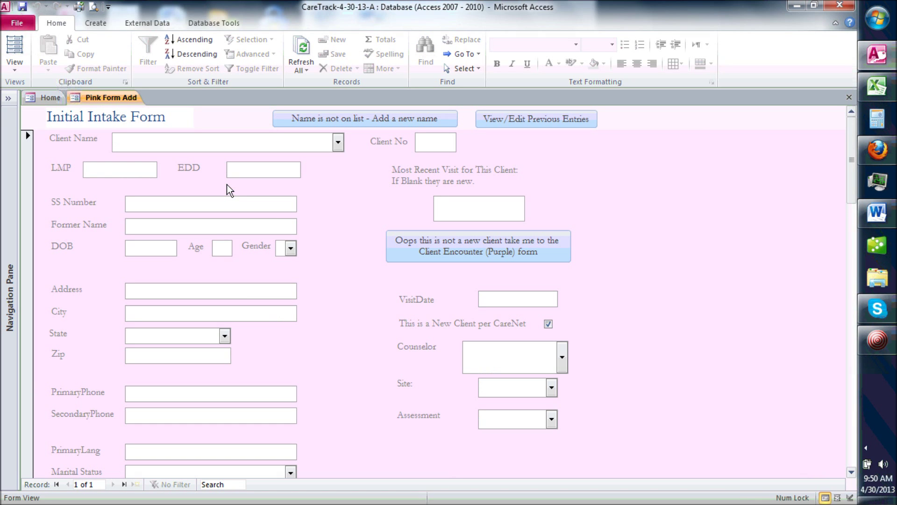
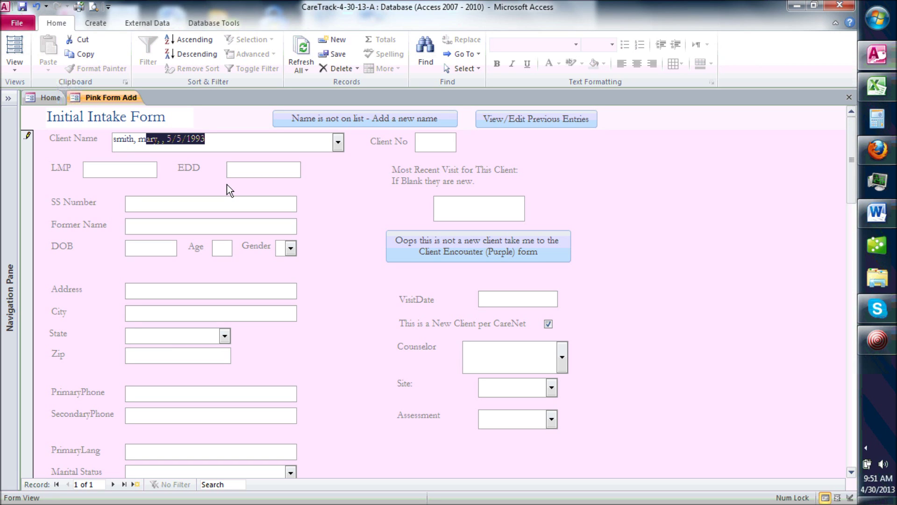
left_click(228, 142)
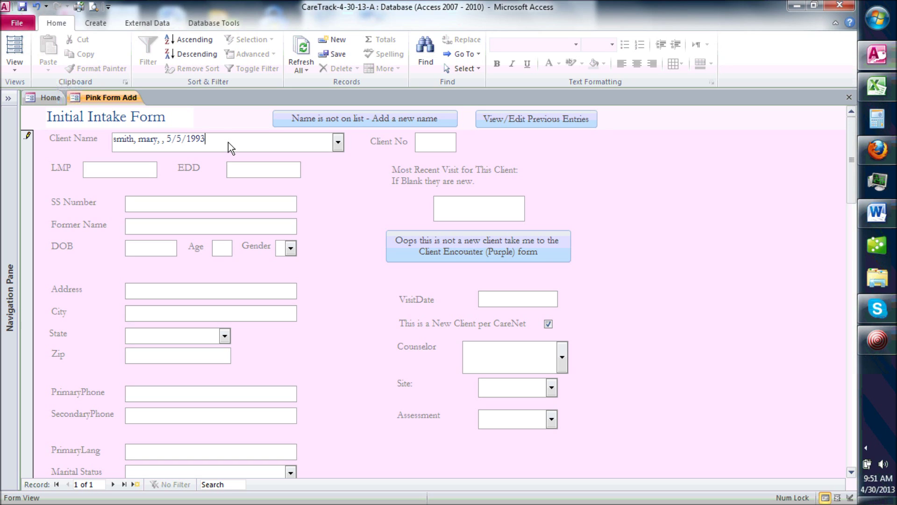
key("Escape")
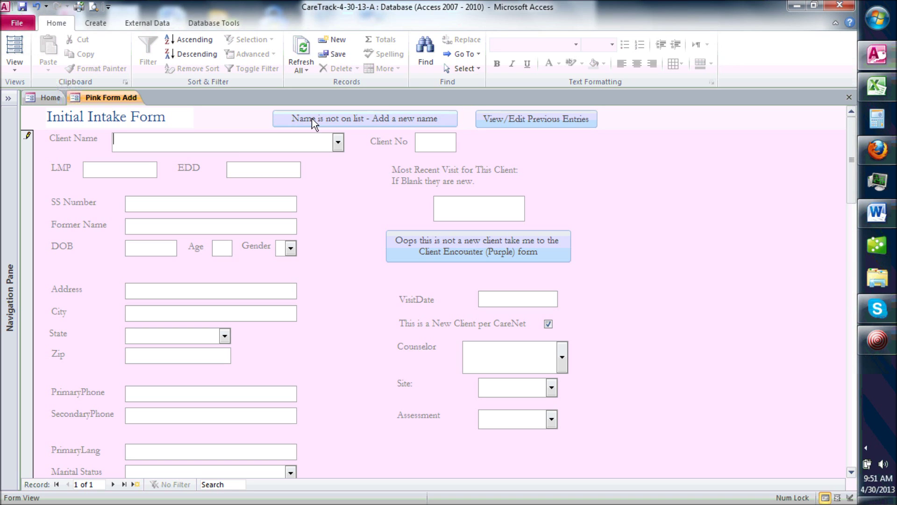
Step: Add an unlisted client with first name, last name and date of birth 1/21/1991
left_click(312, 119)
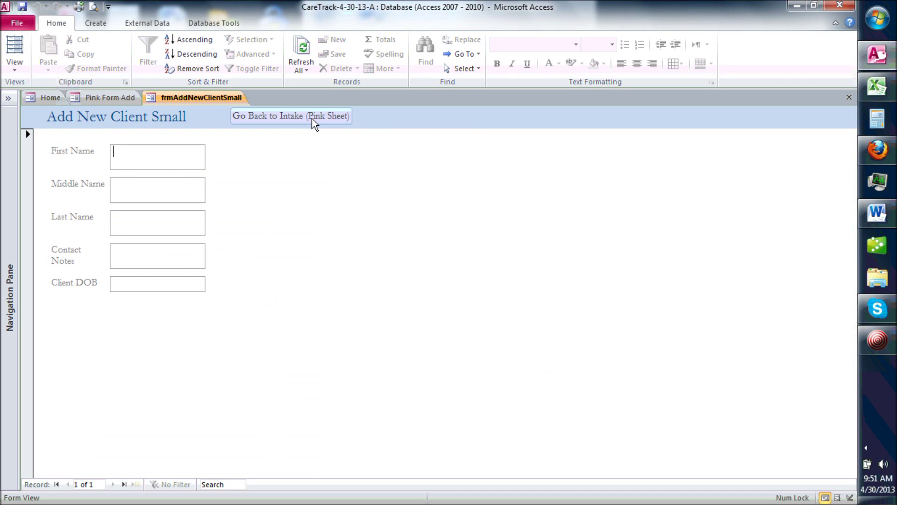
key("Tab")
key("Tab")
key("Tab")
key("Tab")
type("1/1")
key("BackSpace")
type("21")
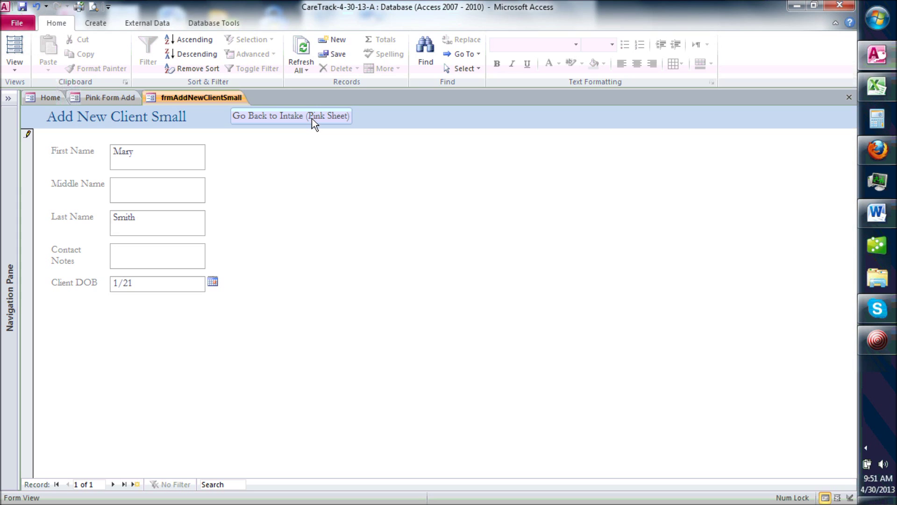
type("/91")
key("Tab")
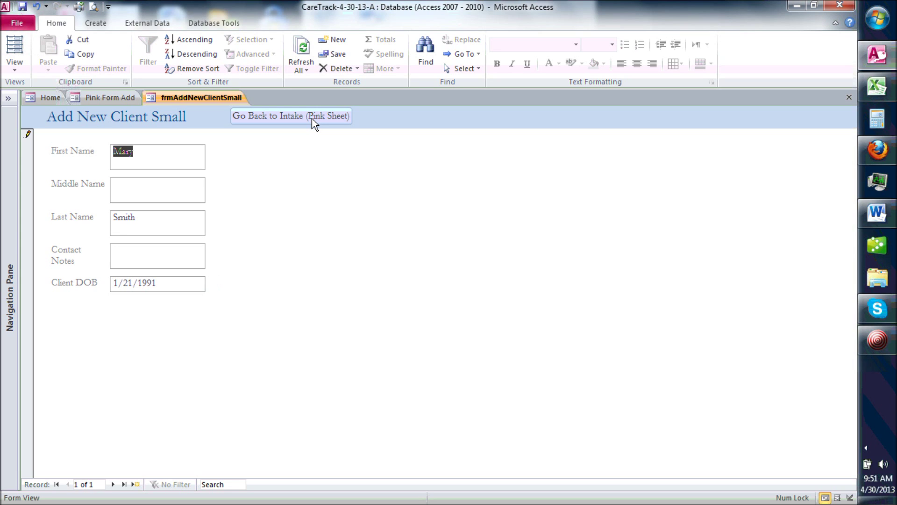
Step: Return to the intake form, select the newly added client and enter LMP 2/28/2013
left_click(298, 116)
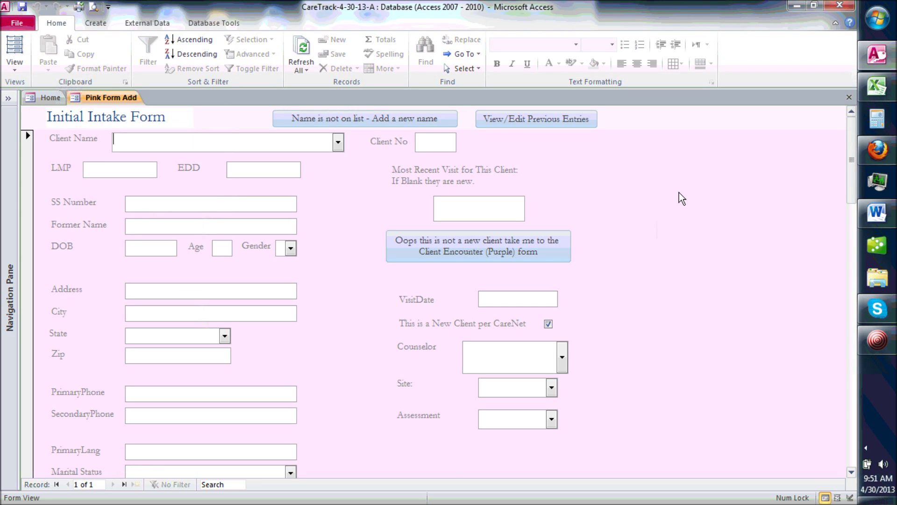
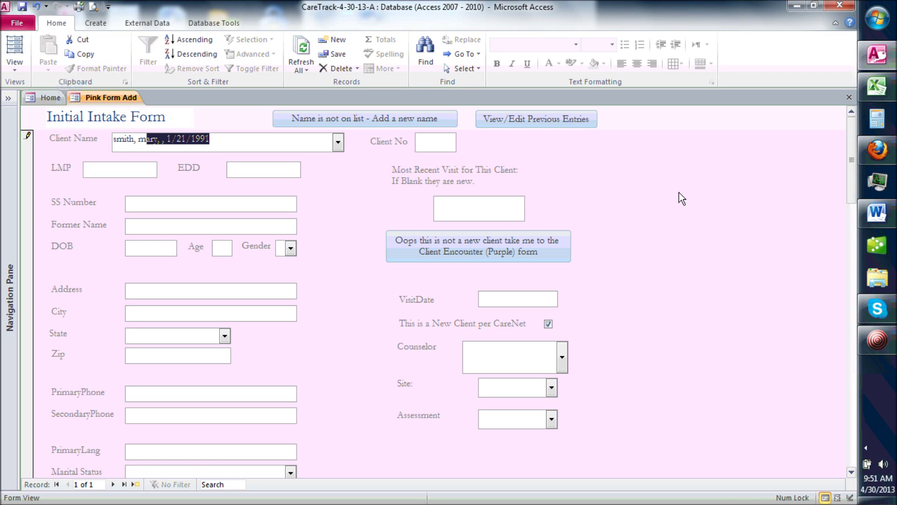
key("Tab")
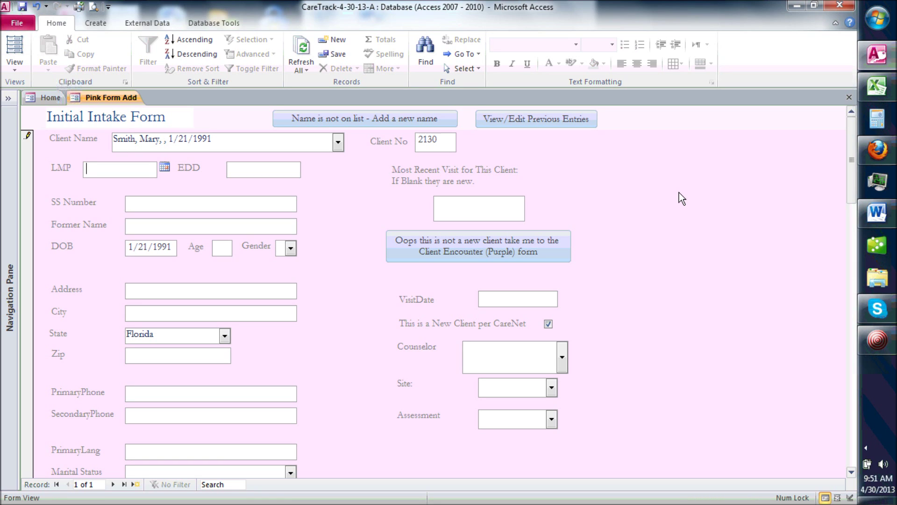
type("2/2")
type("8/2013")
key("Tab")
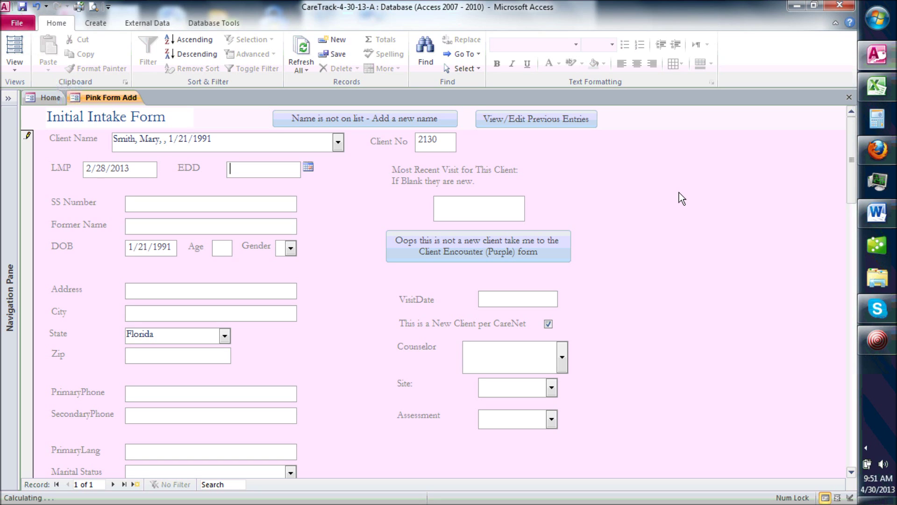
Step: Enter age 22, gender F, marital status Single and visit date 5/1/13
key("Tab")
key("Tab")
key("Tab")
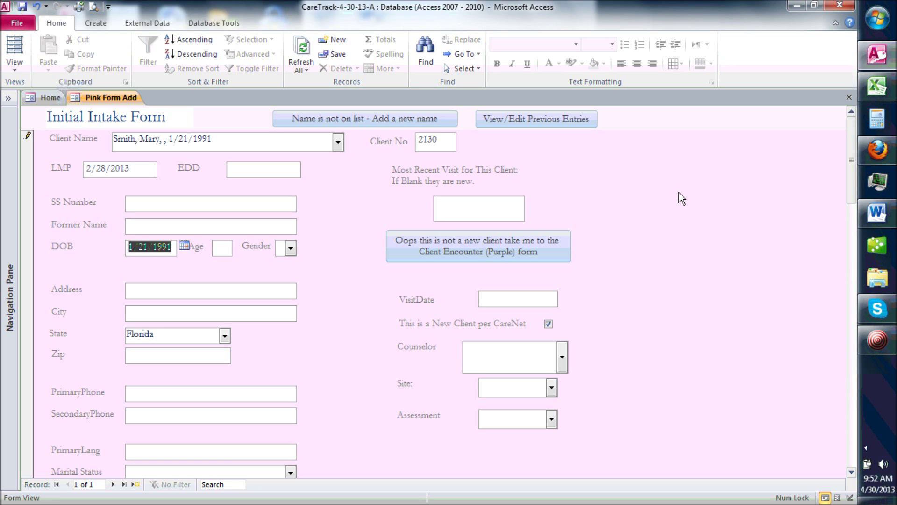
key("Tab")
type("22")
key("Tab")
type("F")
key("Tab")
key("Tab")
key("Tab")
key("Tab")
key("Tab")
key("Tab")
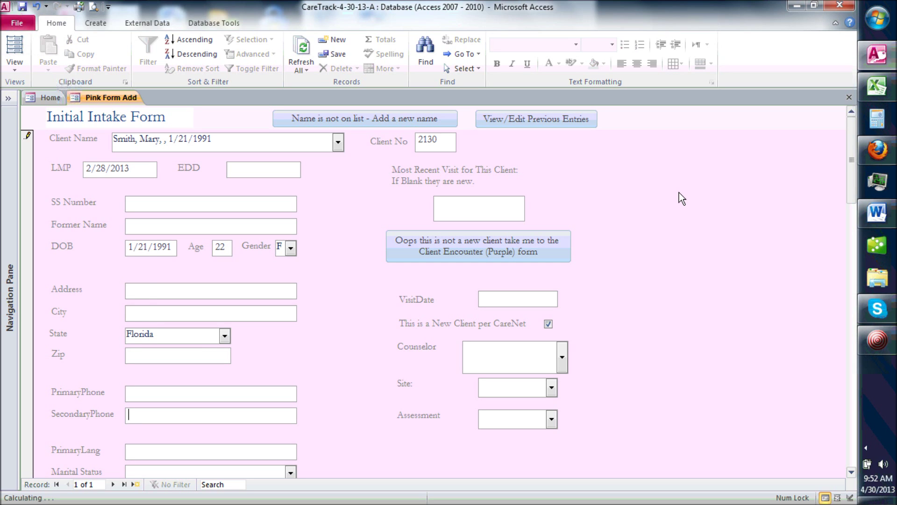
key("Tab")
key("Tab")
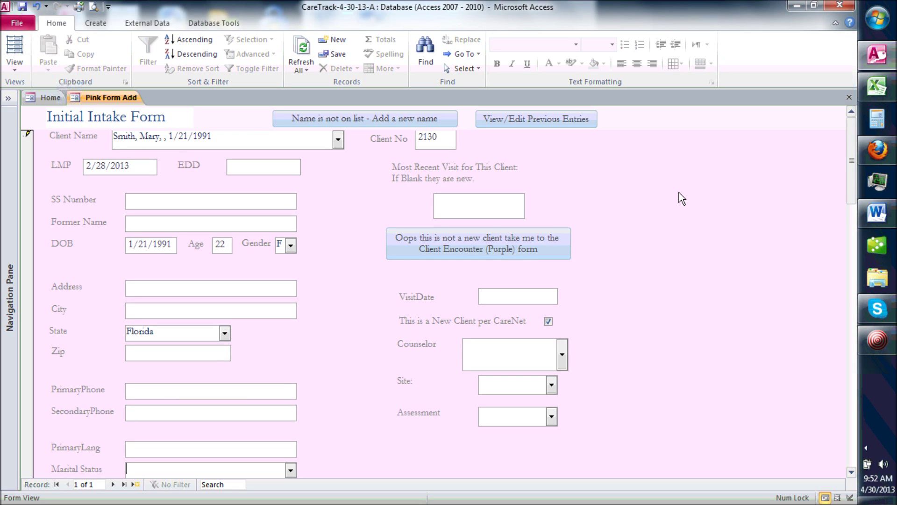
type("s")
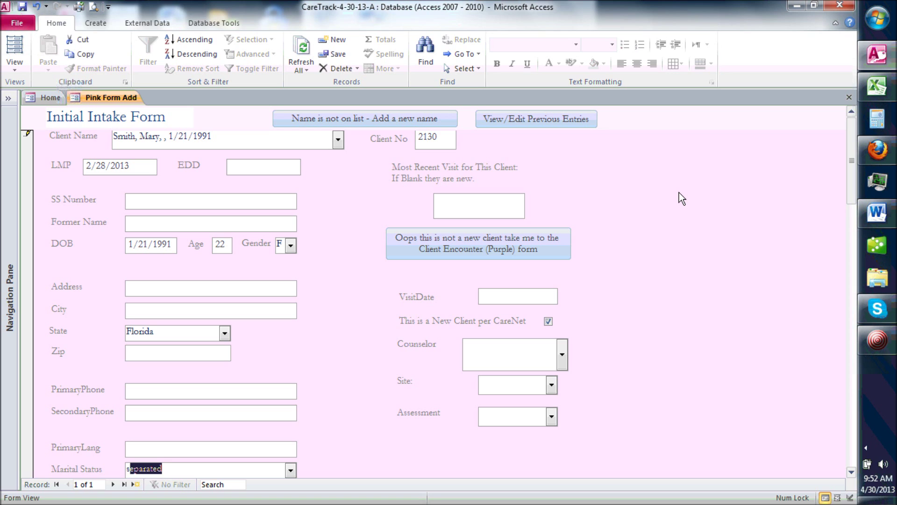
type("ingle")
key("Tab")
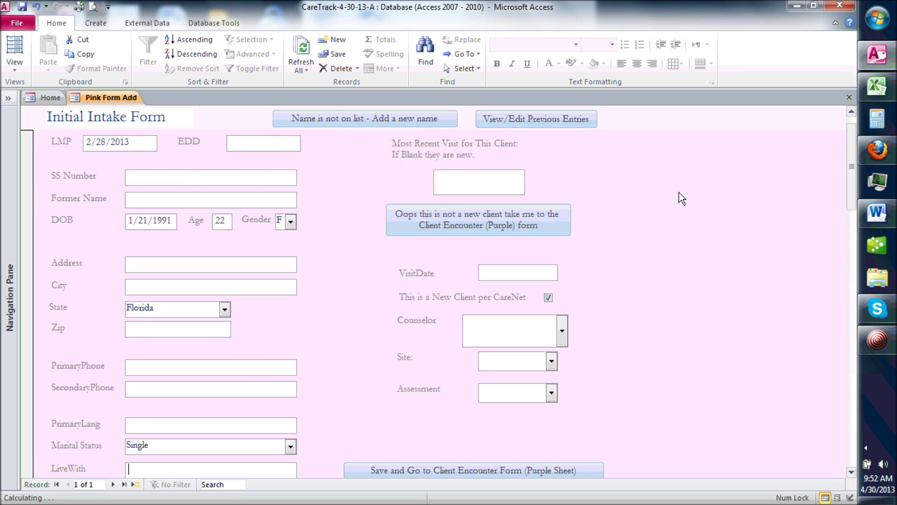
left_click(504, 301)
type("5/1/13")
key("Tab")
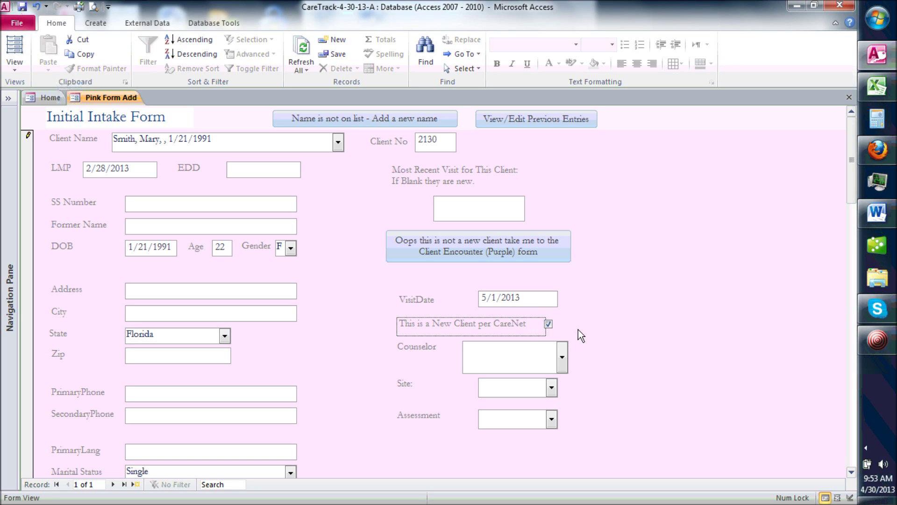
Step: Assign the suggested counselor, site Main and assessment Likely to Carry, then save and open the Client Encounter form
left_click(548, 323)
left_click(549, 324)
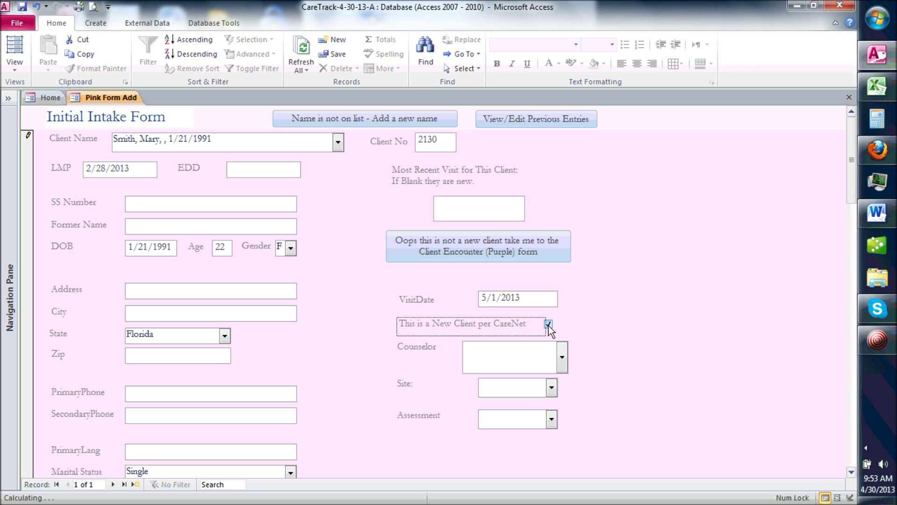
left_click(486, 348)
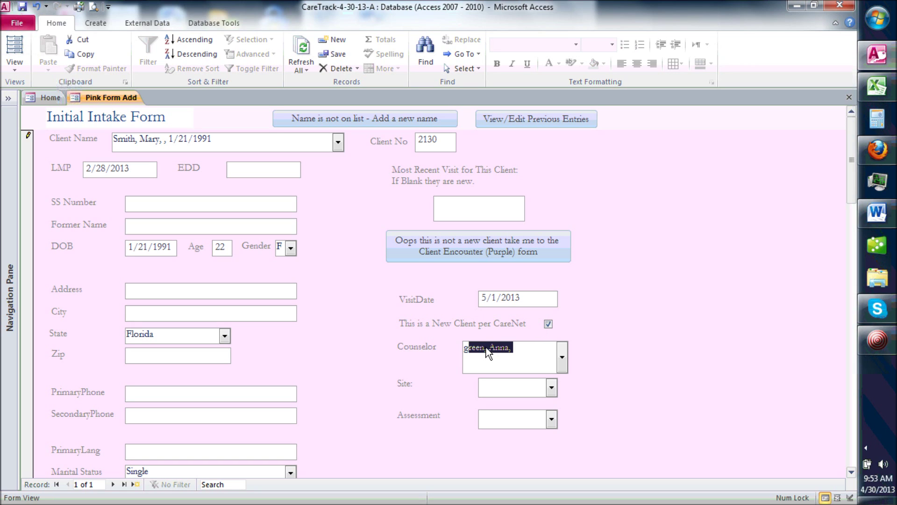
key("Tab")
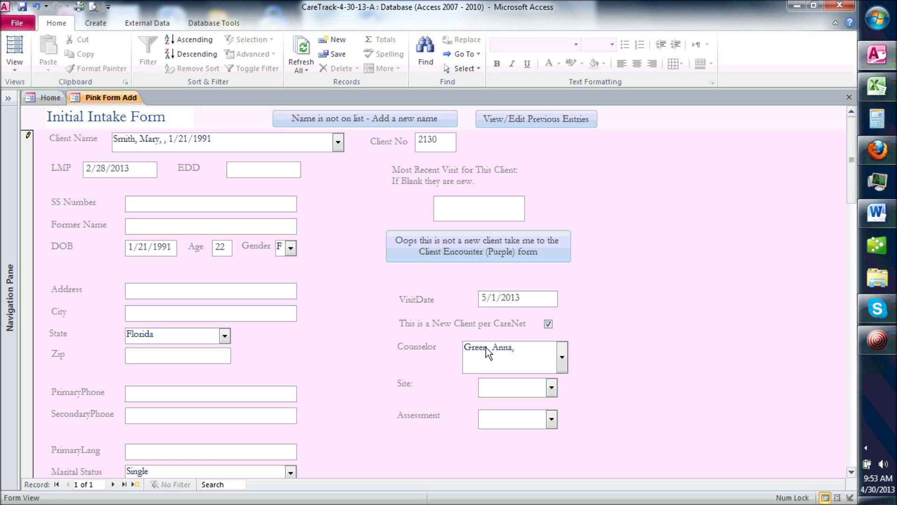
type("Main")
left_click(551, 419)
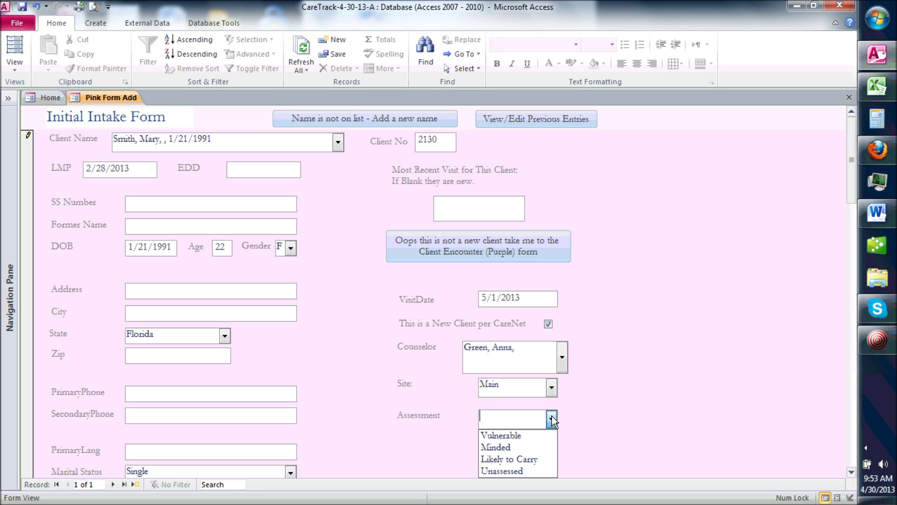
left_click(521, 460)
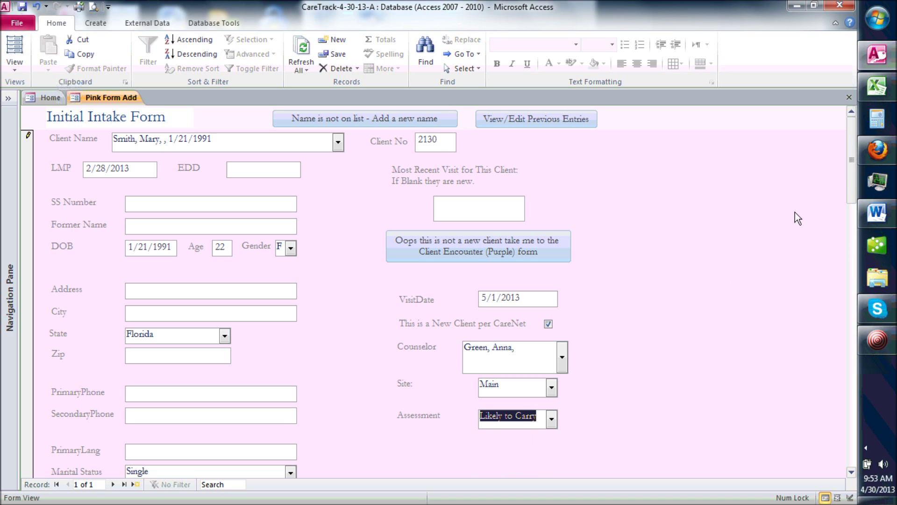
left_click_drag(851, 145, 850, 196)
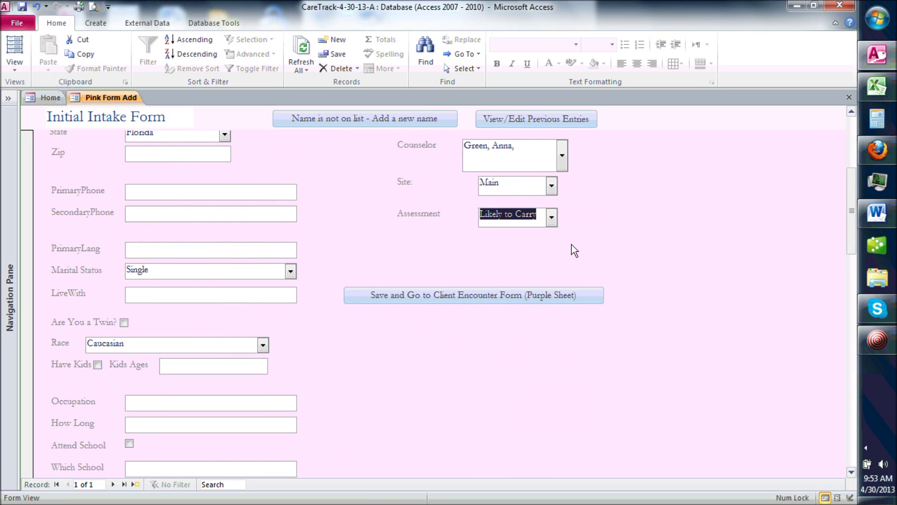
left_click(491, 295)
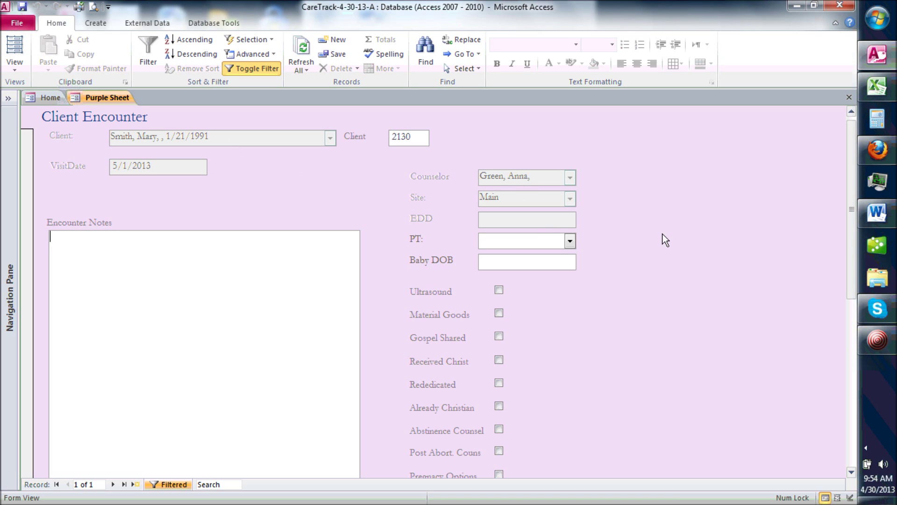
Step: Record a Positive PT result and tick Ultrasound and Material Goods on the encounter
left_click(570, 240)
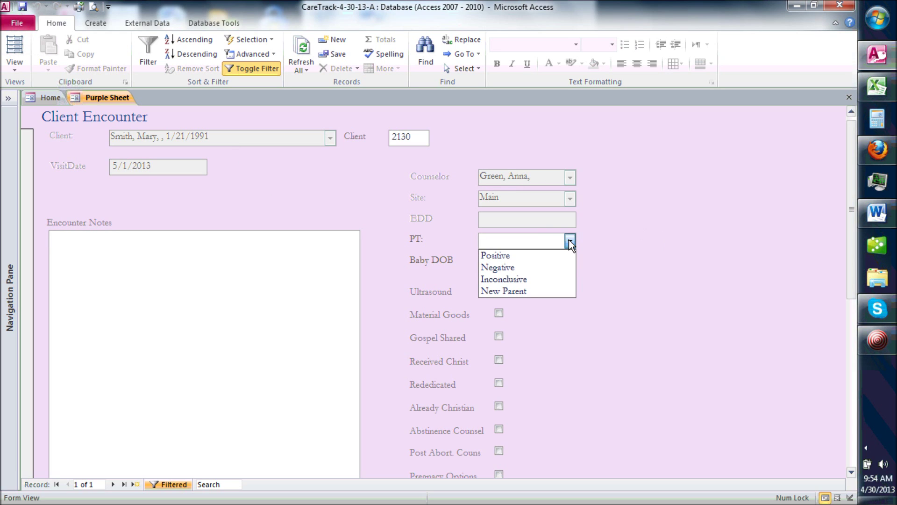
left_click(551, 257)
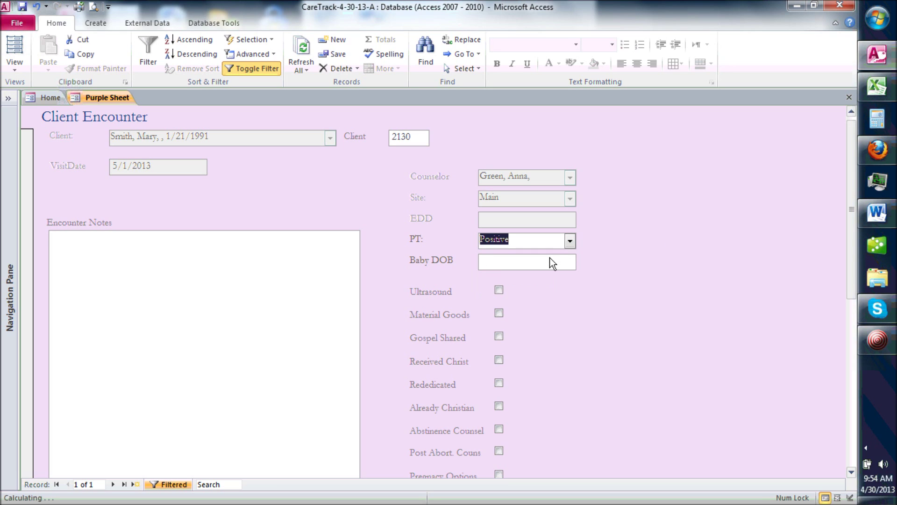
key("Tab")
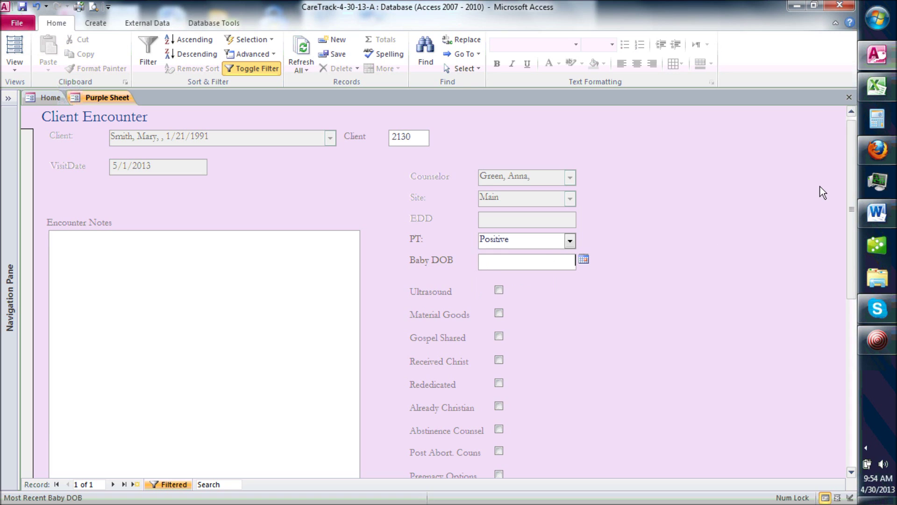
scroll(673, 199, "down", 3)
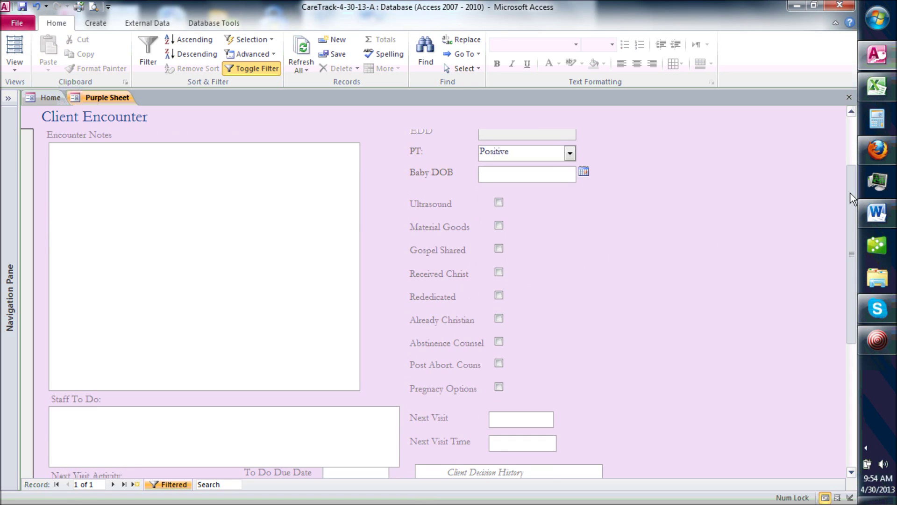
left_click(498, 195)
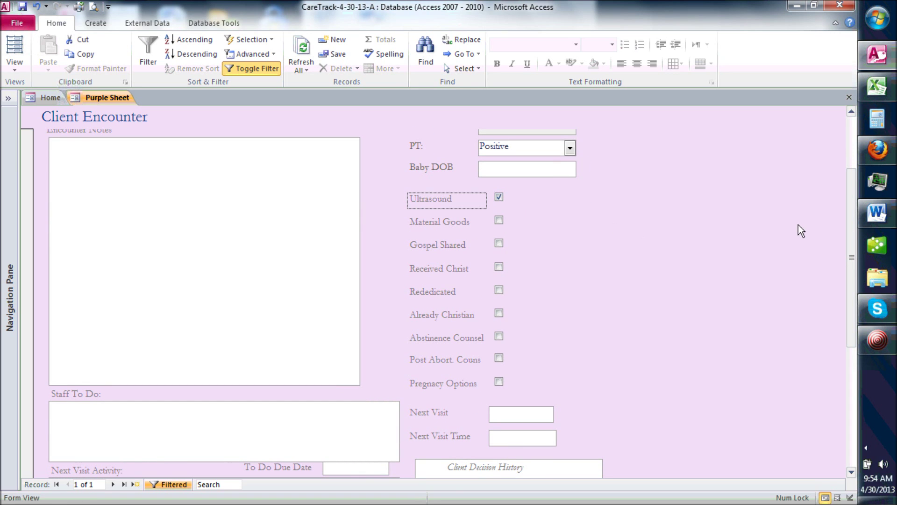
left_click(499, 221)
Step: Write an encounter note about speaking with the client about adoption procedures
left_click(66, 154)
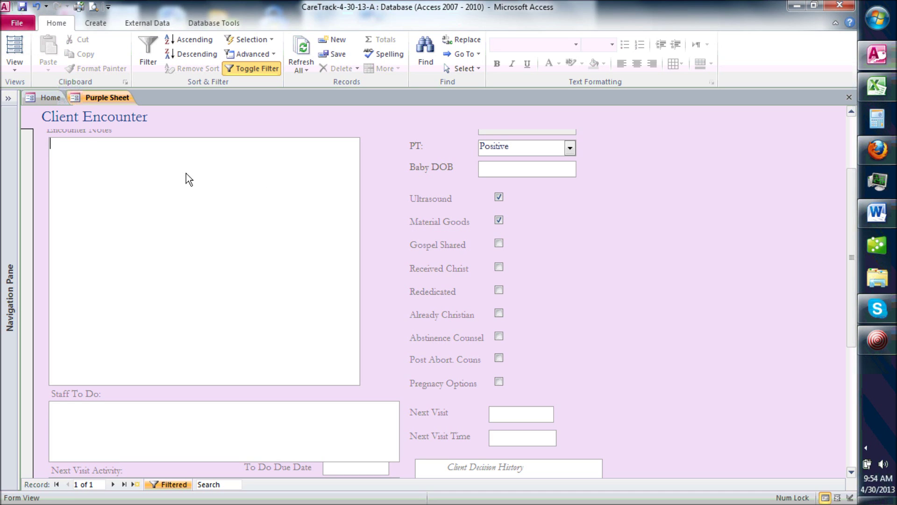
type("Spoke witb Mary about adoption")
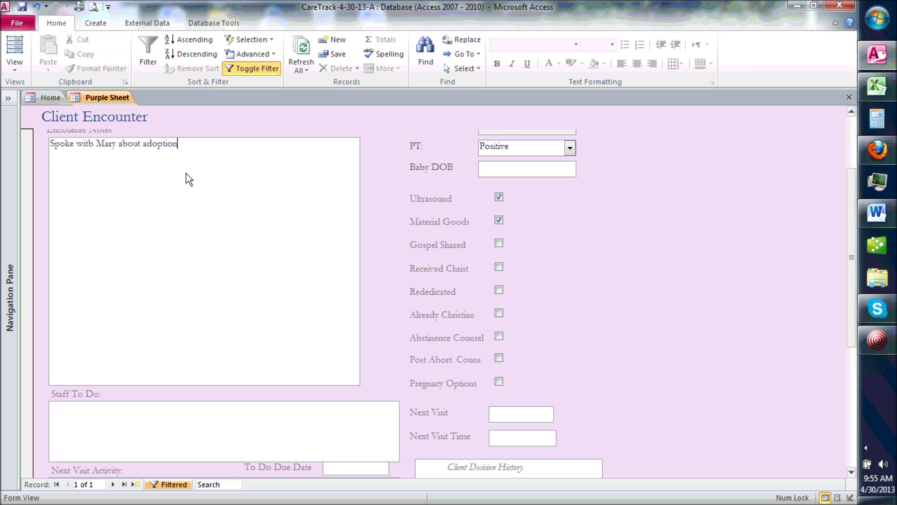
type(" procedures.")
key("Tab")
left_click_drag(849, 203, 839, 248)
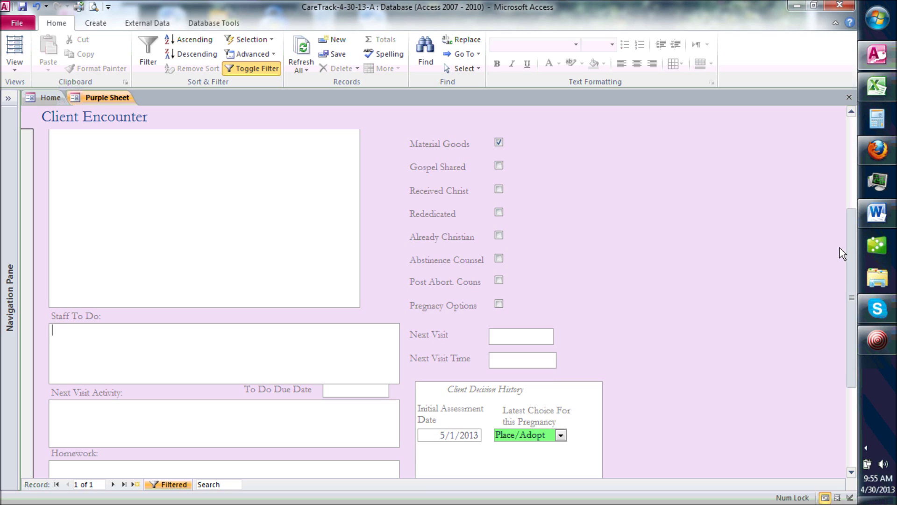
Step: Set Next Visit to 6/30/13 at 5pm, then open the FPCN form for this client
left_click(525, 334)
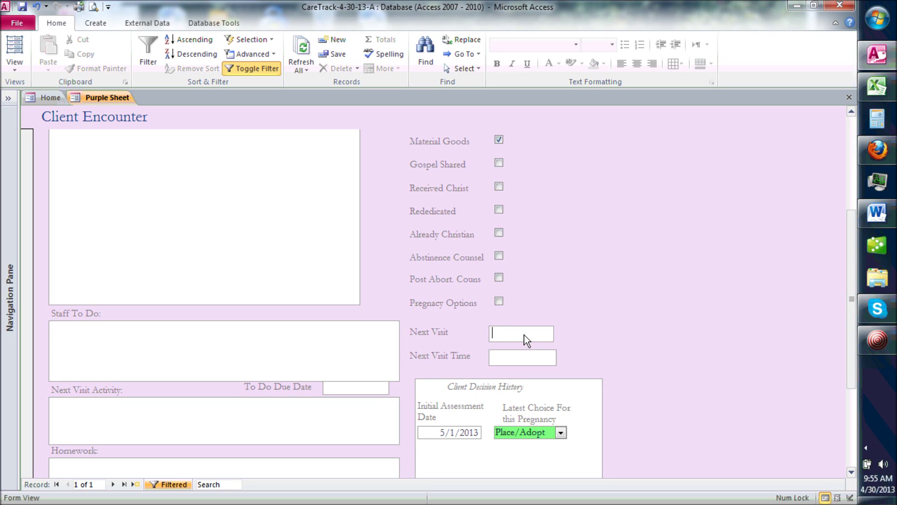
type("6/30/13")
key("Tab")
type("5pm")
key("Tab")
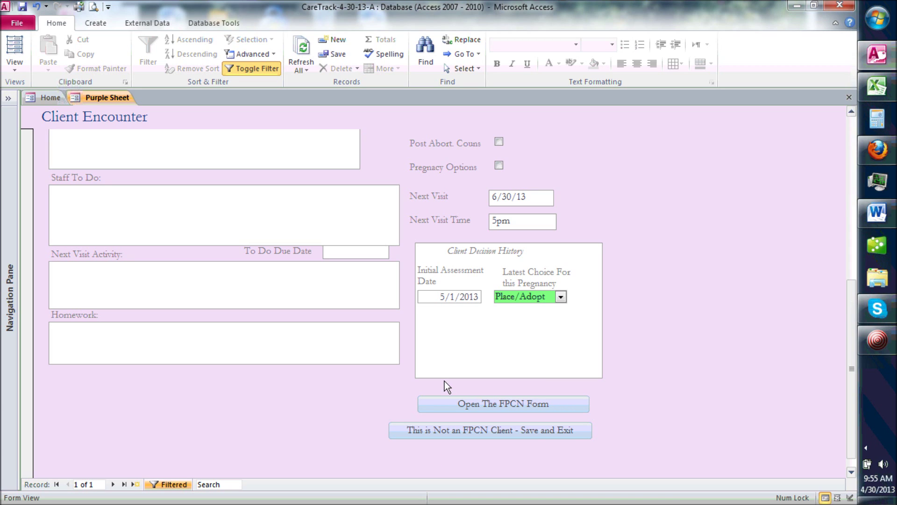
left_click(479, 405)
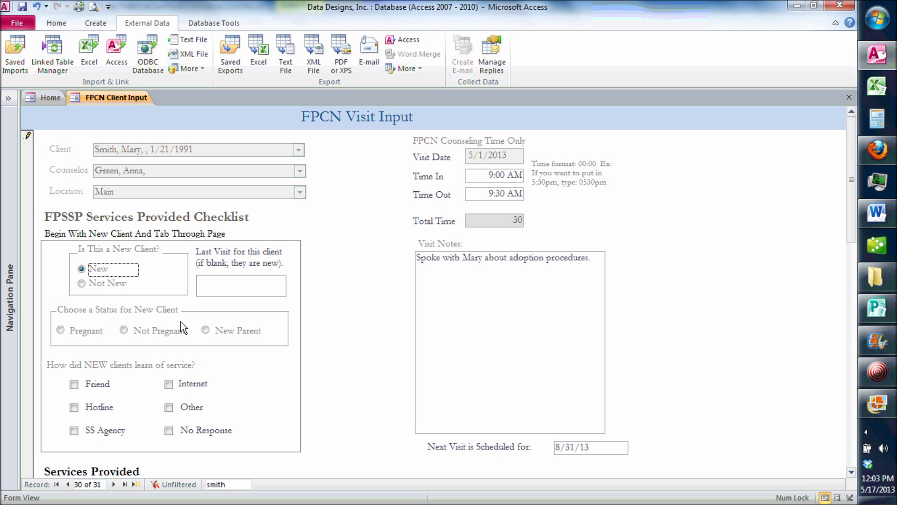
Step: Mark the client as New with Pregnant status and Other as the referral source
left_click(81, 284)
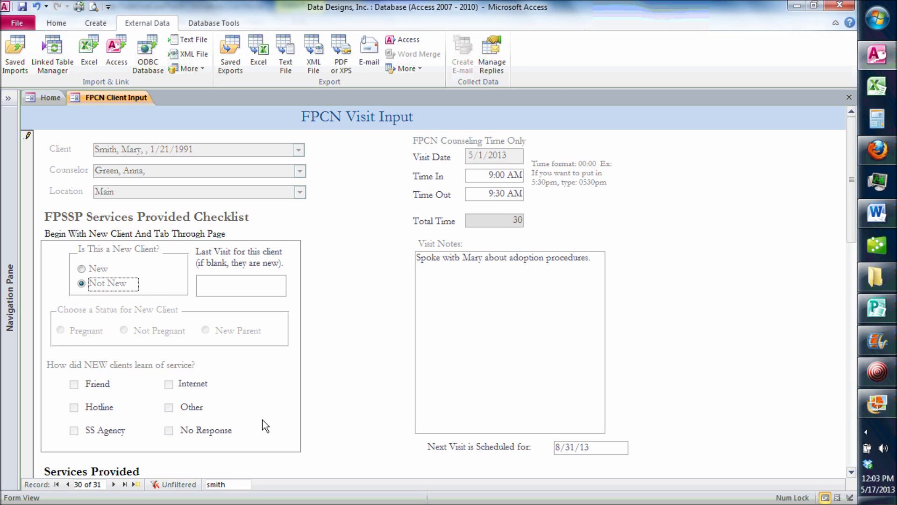
left_click(81, 269)
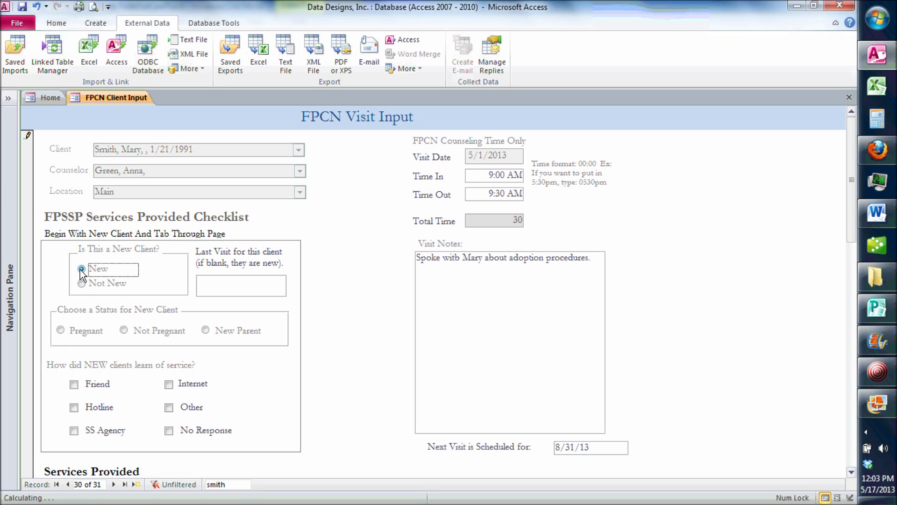
left_click(61, 331)
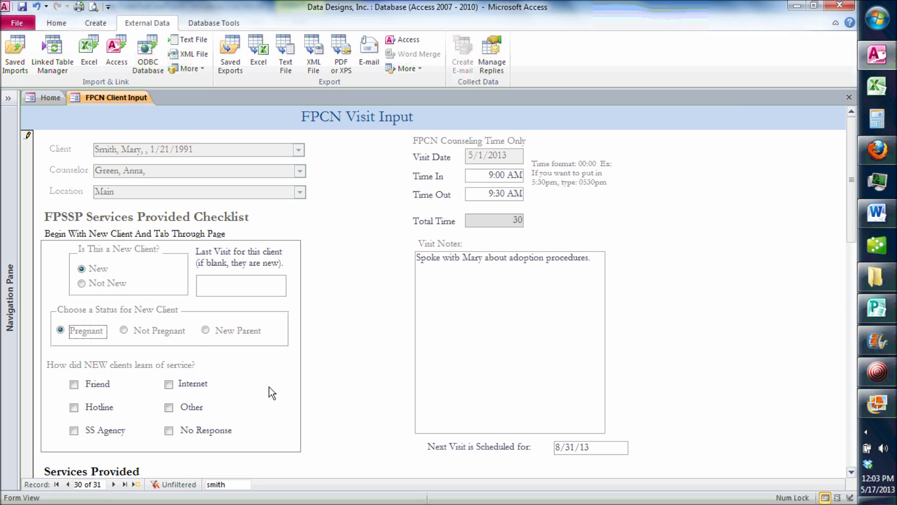
left_click(169, 407)
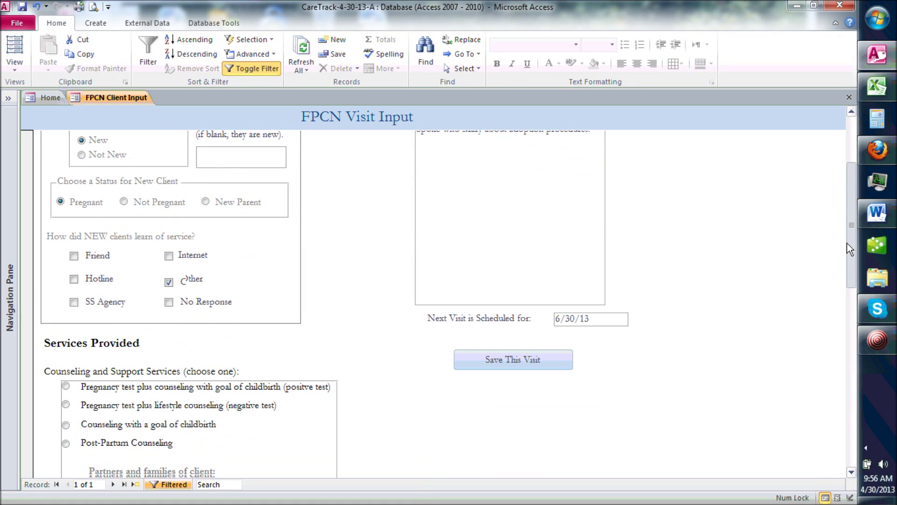
scroll(845, 269, "down", 5)
Step: Choose positive-test pregnancy counseling as the service and add an Adoption referral
left_click(66, 255)
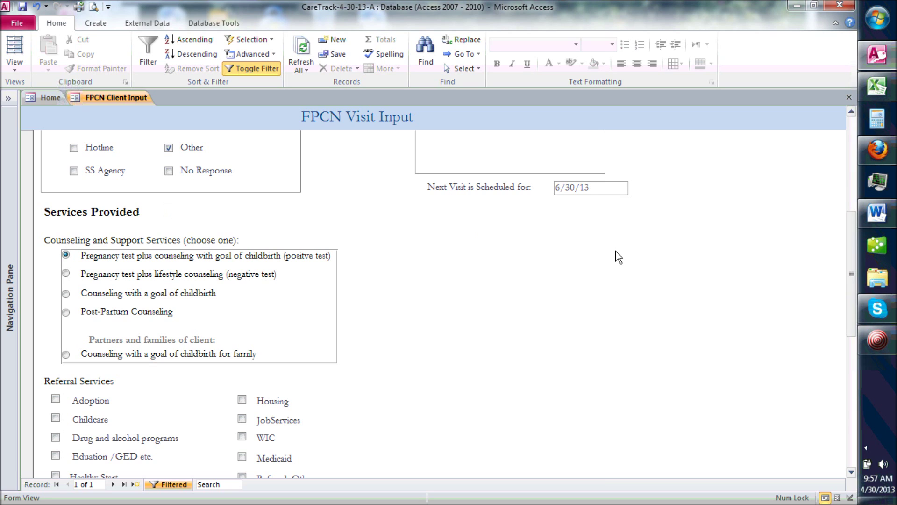
left_click_drag(851, 245, 850, 279)
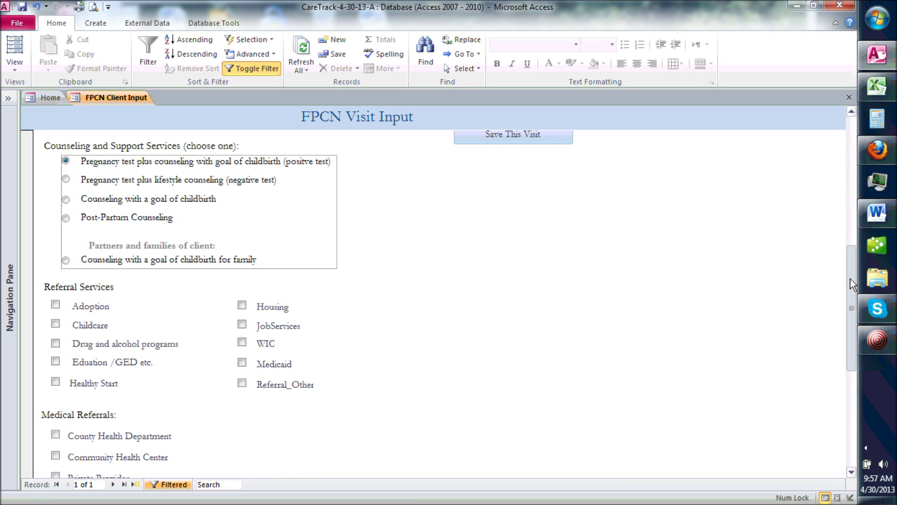
left_click_drag(853, 283, 853, 290)
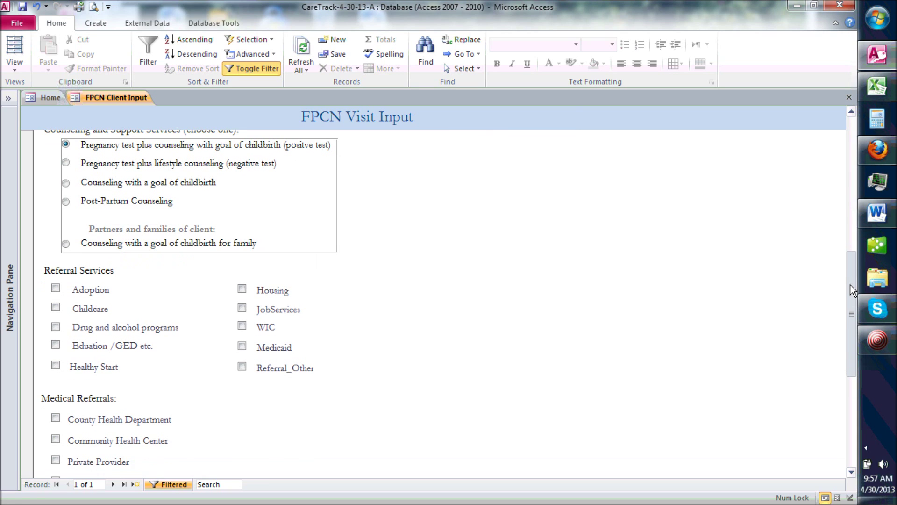
left_click(50, 285)
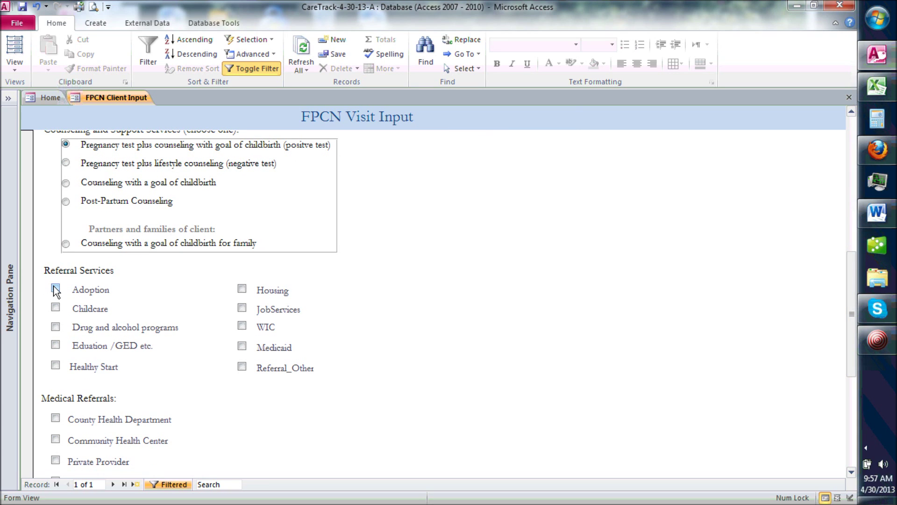
left_click_drag(852, 268, 853, 327)
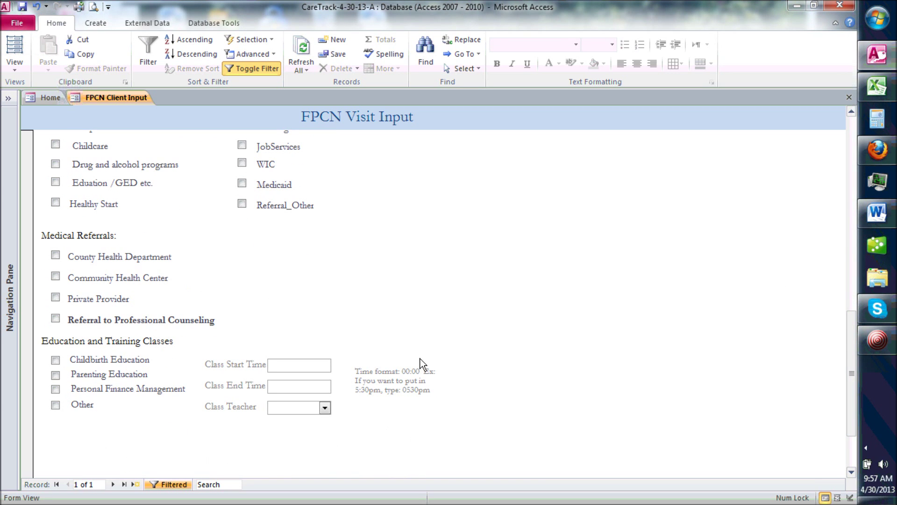
left_click_drag(853, 340, 843, 144)
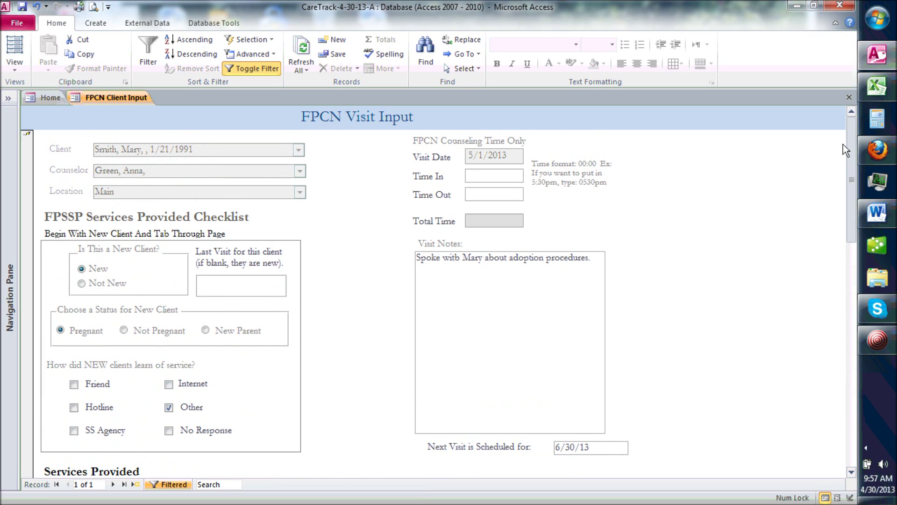
Step: Enter Time In 9:00 AM and Time Out 9:30 AM, then save the visit
left_click(466, 176)
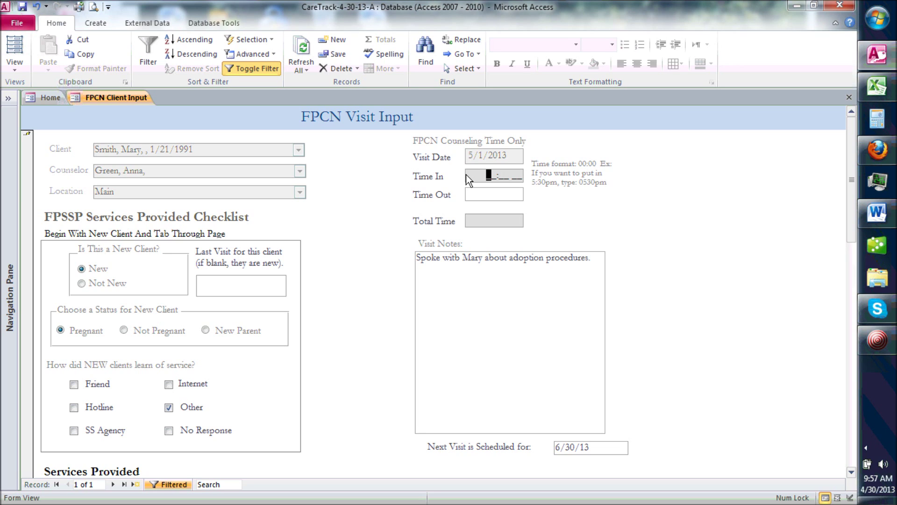
type("09:00")
key("Tab")
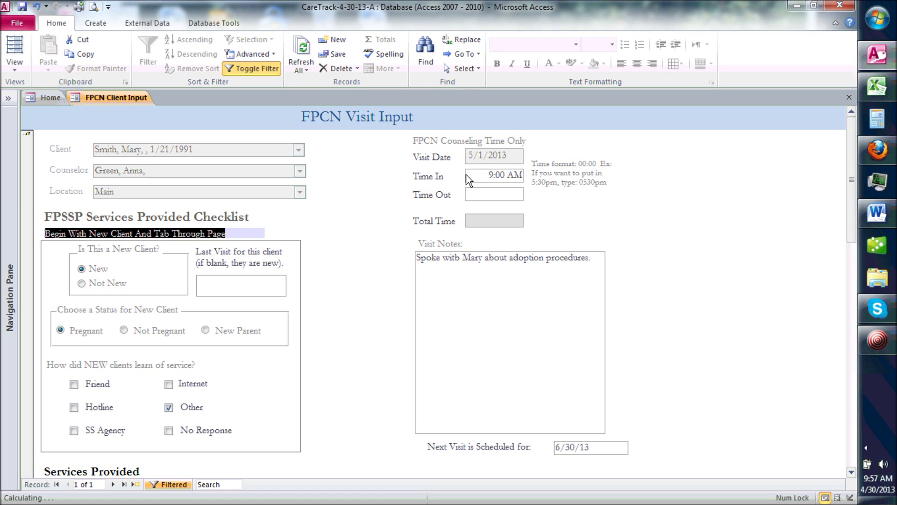
left_click(476, 193)
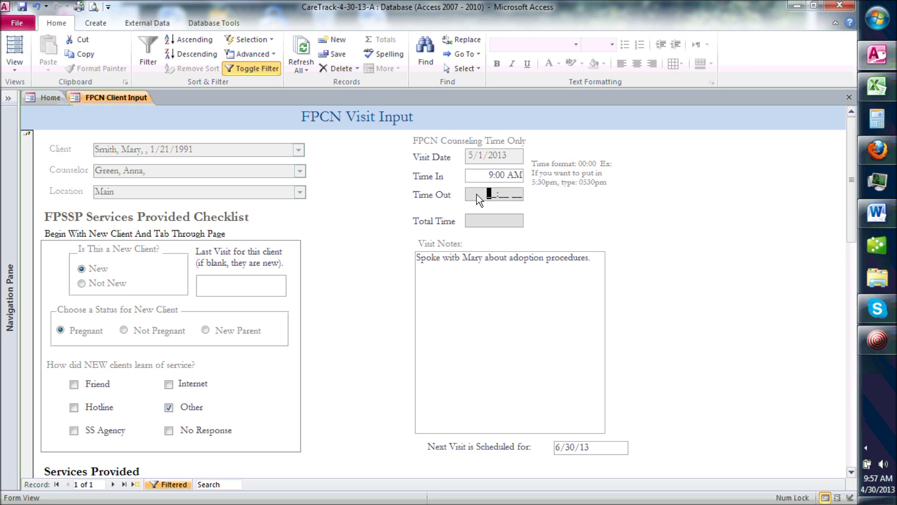
type("0930am")
key("Tab")
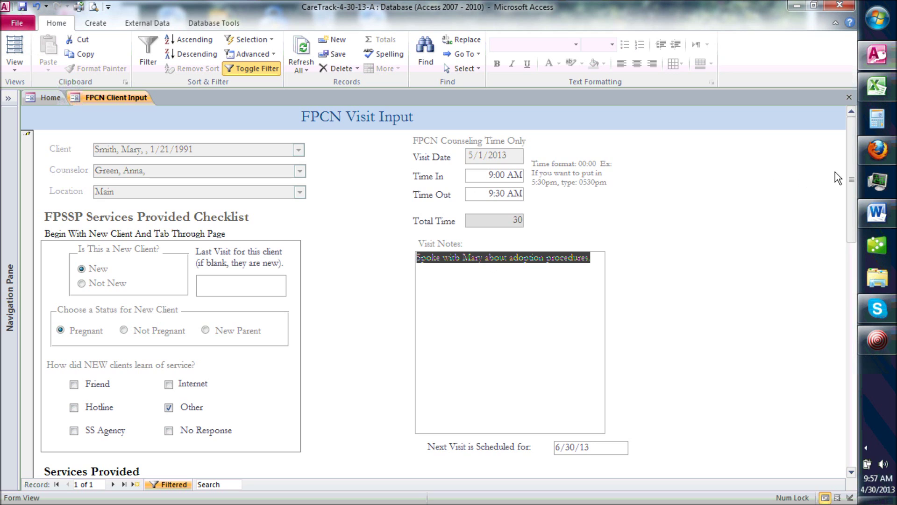
left_click_drag(851, 179, 843, 238)
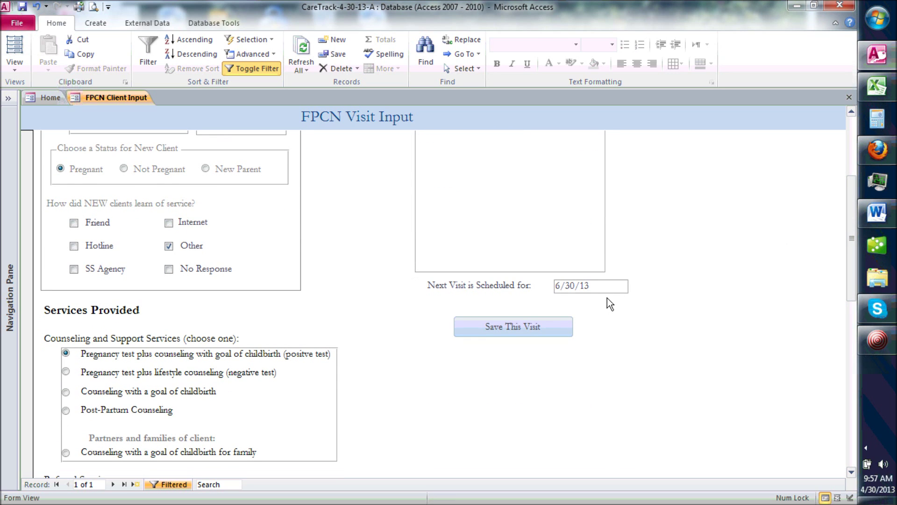
left_click(501, 326)
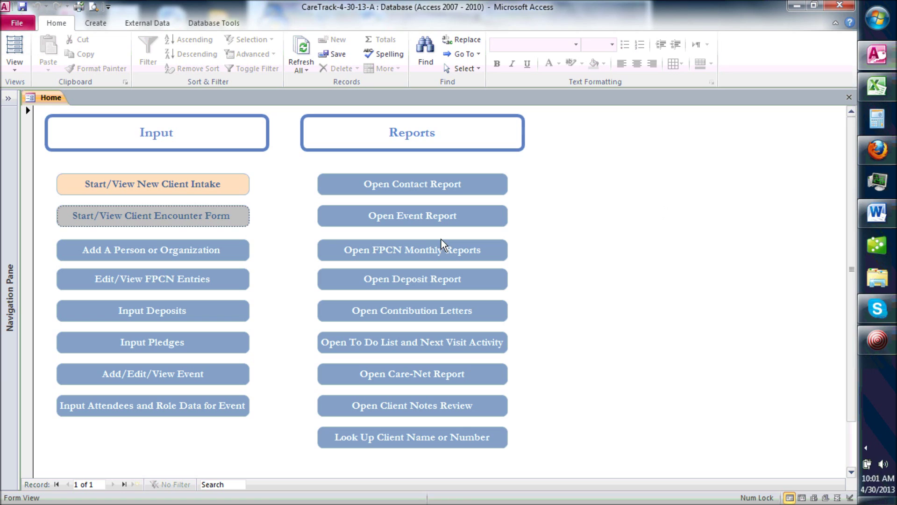
Step: Set the FPCN monthly report range to 2/1/2013–2/28/2013 with location Main
left_click(414, 251)
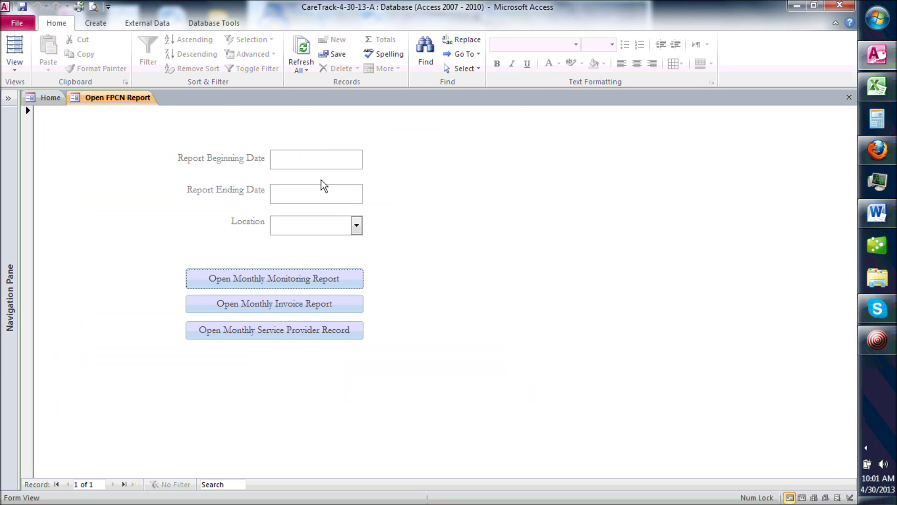
left_click(312, 166)
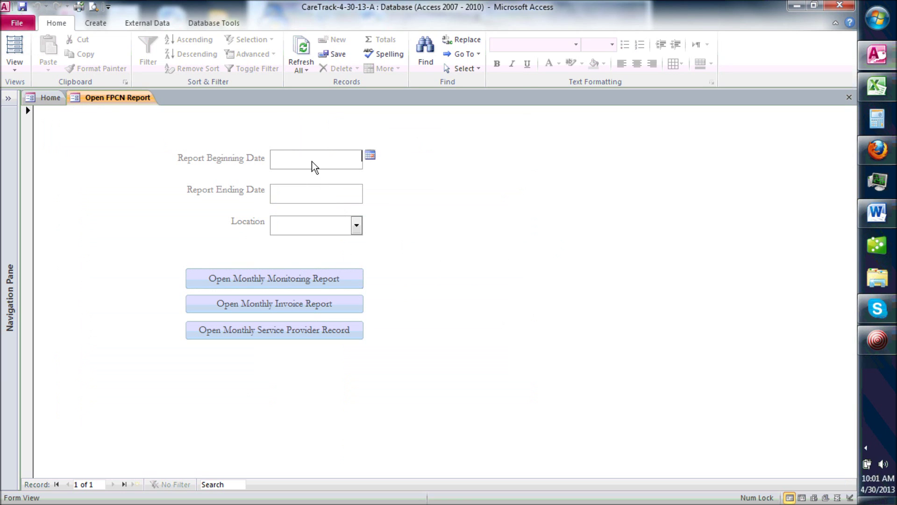
left_click(370, 155)
left_click(264, 169)
left_click(264, 168)
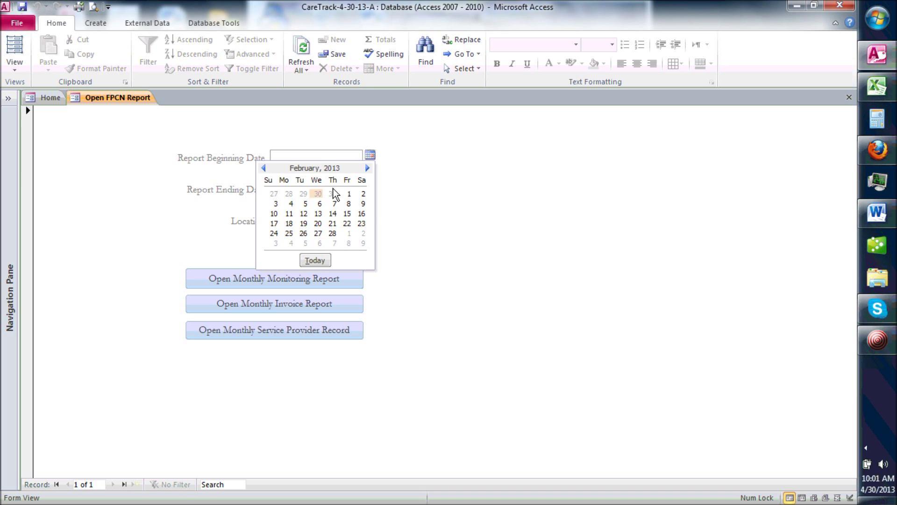
left_click(349, 193)
left_click(349, 193)
left_click(370, 189)
left_click(264, 202)
left_click(264, 202)
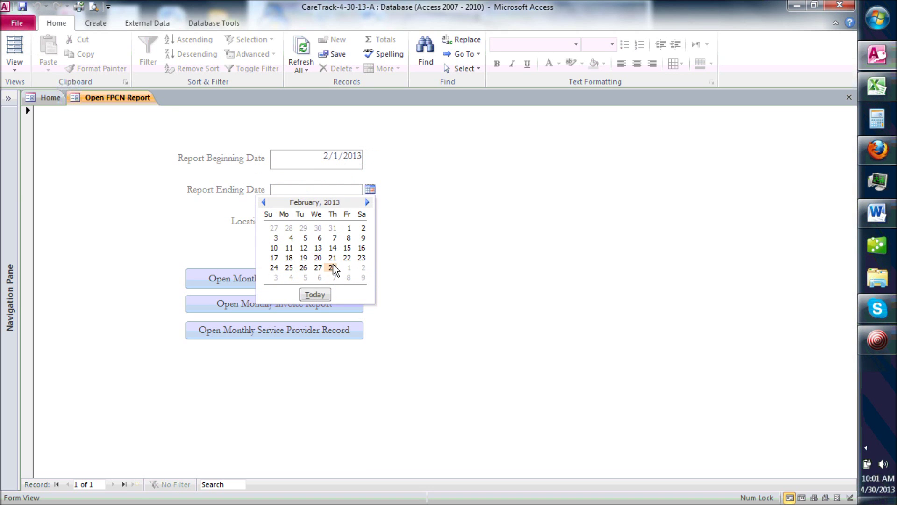
left_click(332, 267)
left_click(344, 229)
type("Main")
key("Tab")
Step: Generate the Monthly Monitoring Report, view it at full size, and close the preview
left_click(308, 279)
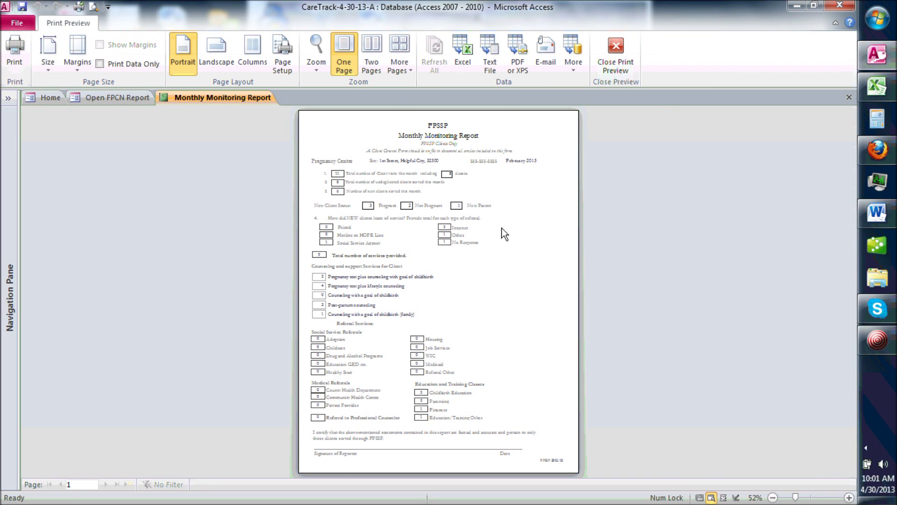
left_click(493, 220)
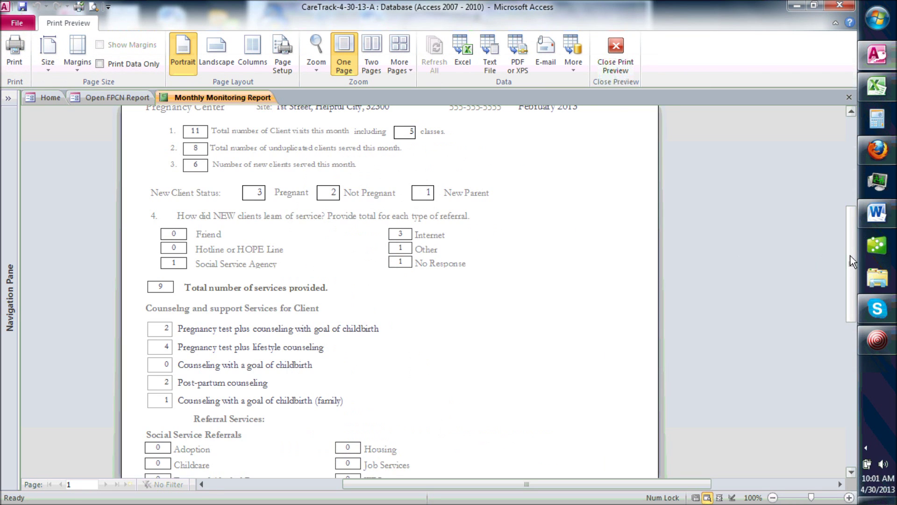
left_click(618, 46)
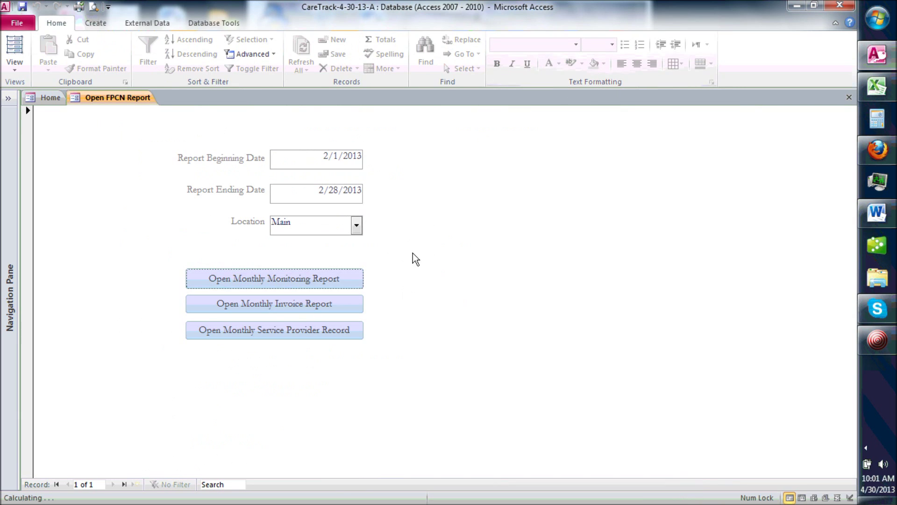
Step: Preview the February 2013 Monthly Invoice report, scroll through it, and close it
left_click(269, 307)
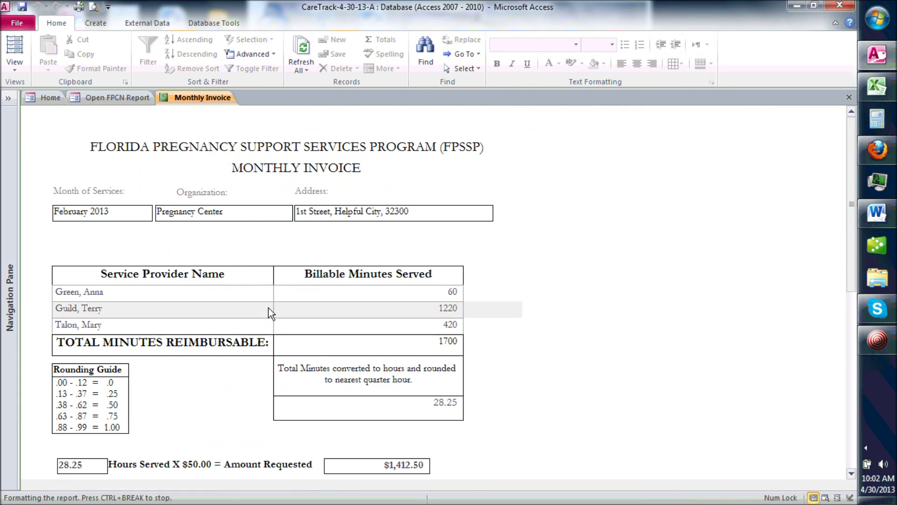
scroll(772, 282, "down", 3)
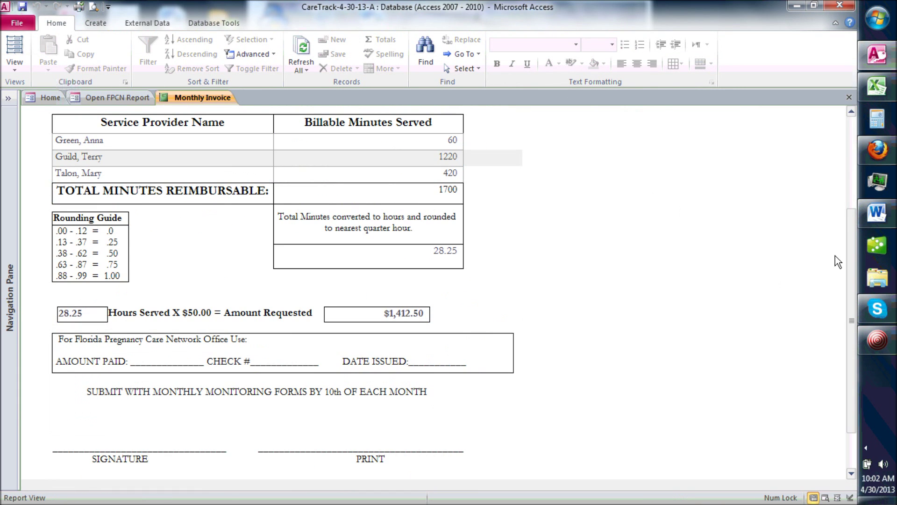
left_click_drag(851, 254, 840, 159)
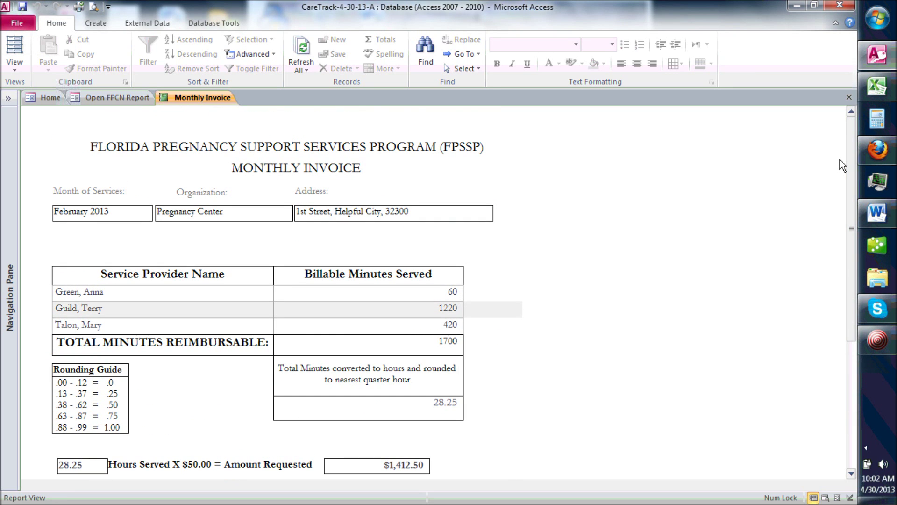
left_click(849, 98)
Step: Preview the Monthly Service Provider Record at full size, then close it and the report options form
left_click(275, 334)
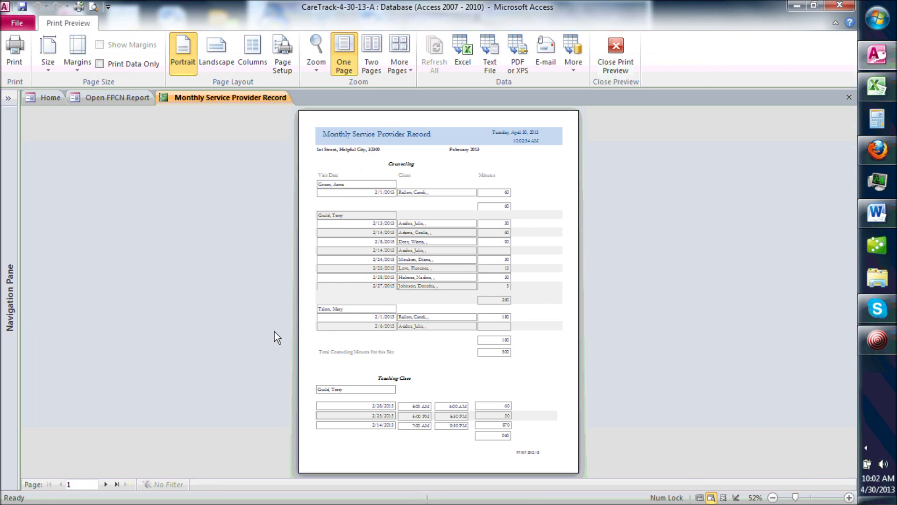
left_click(422, 241)
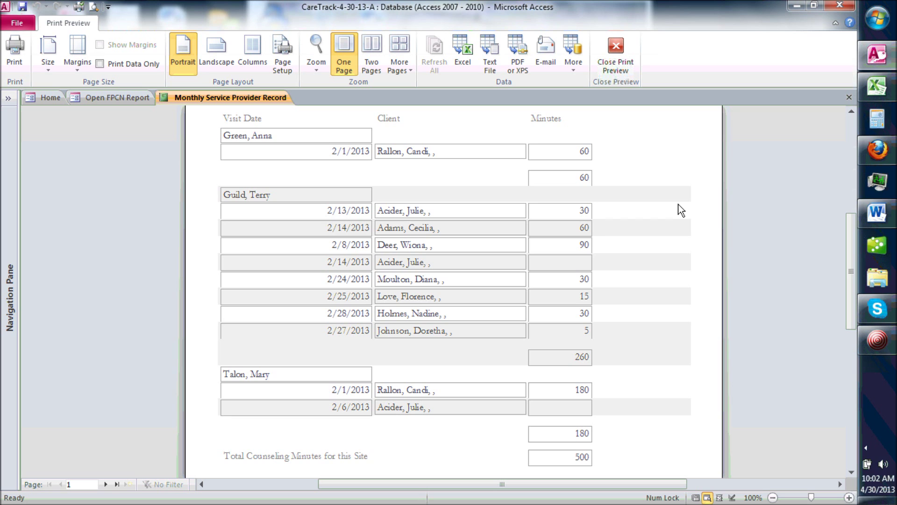
left_click_drag(851, 239, 851, 224)
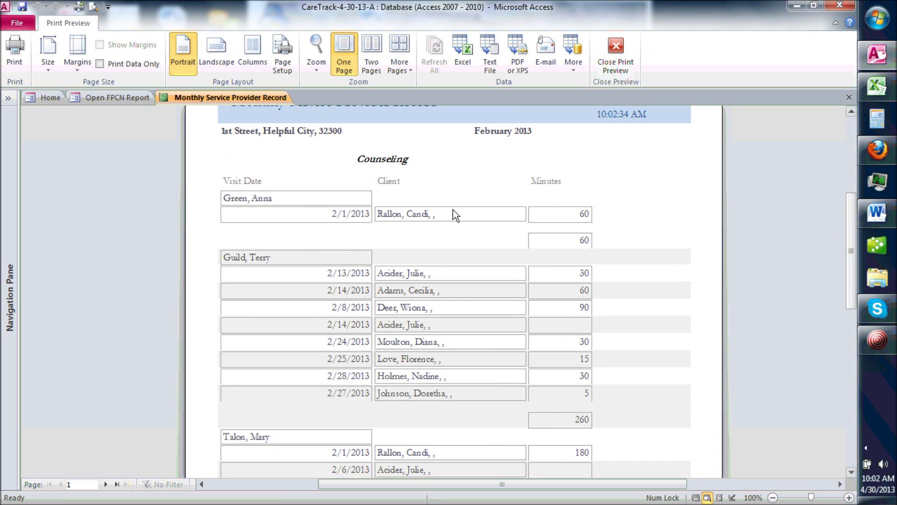
left_click(851, 314)
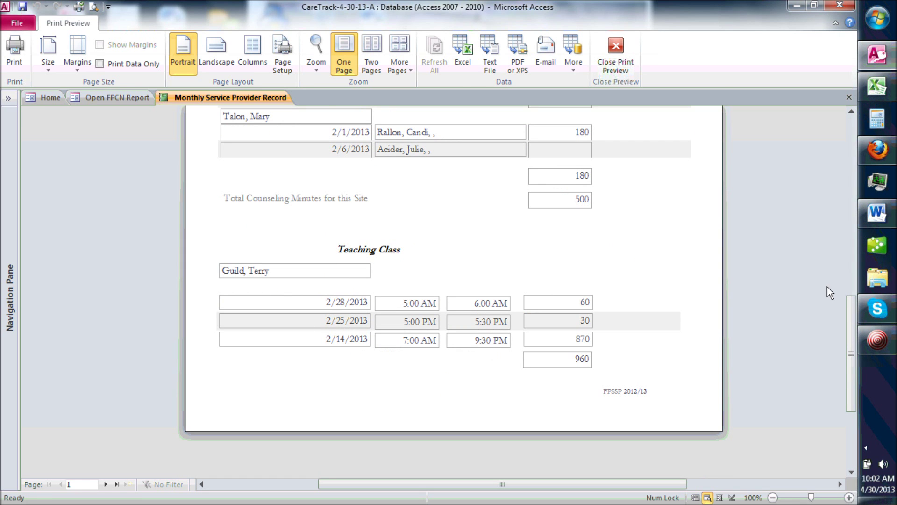
left_click(849, 97)
left_click(849, 97)
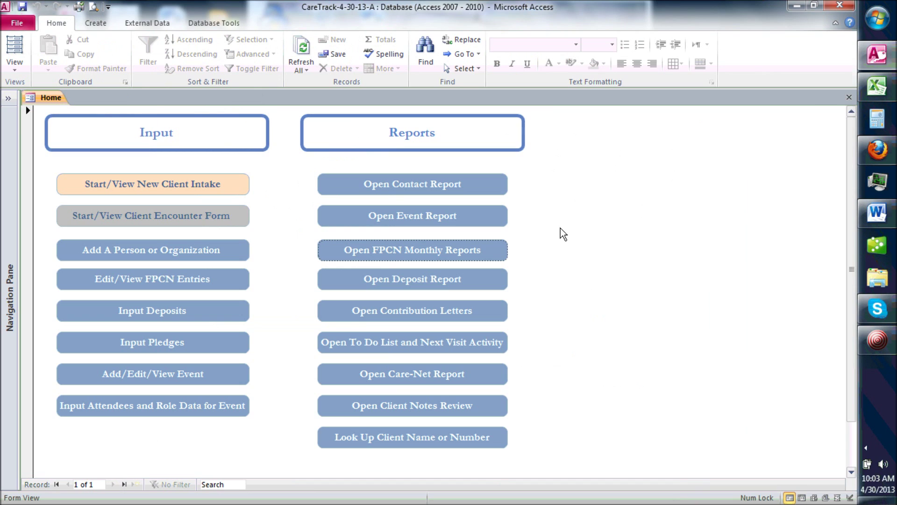
Step: Generate the Care Net Report for Main covering 1/1/2013 to 12/31/2013
left_click(408, 379)
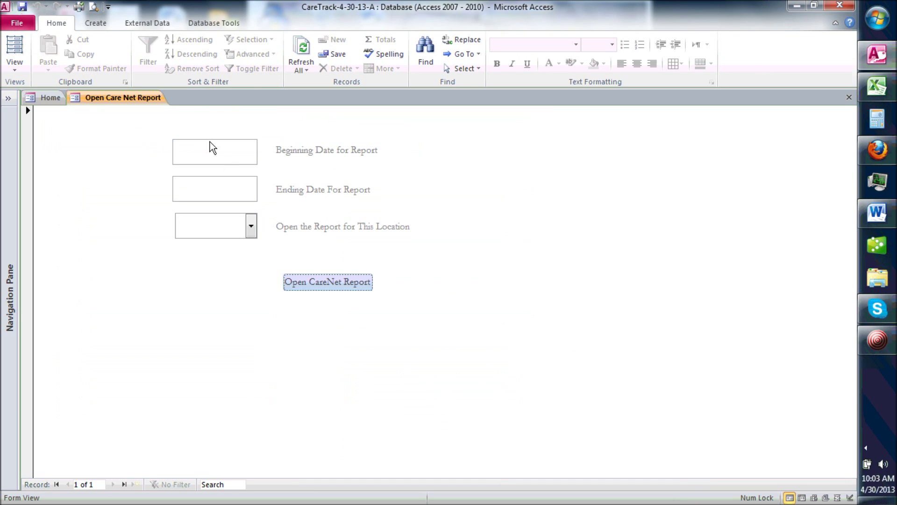
left_click(216, 156)
type("1/1/2013")
key("Tab")
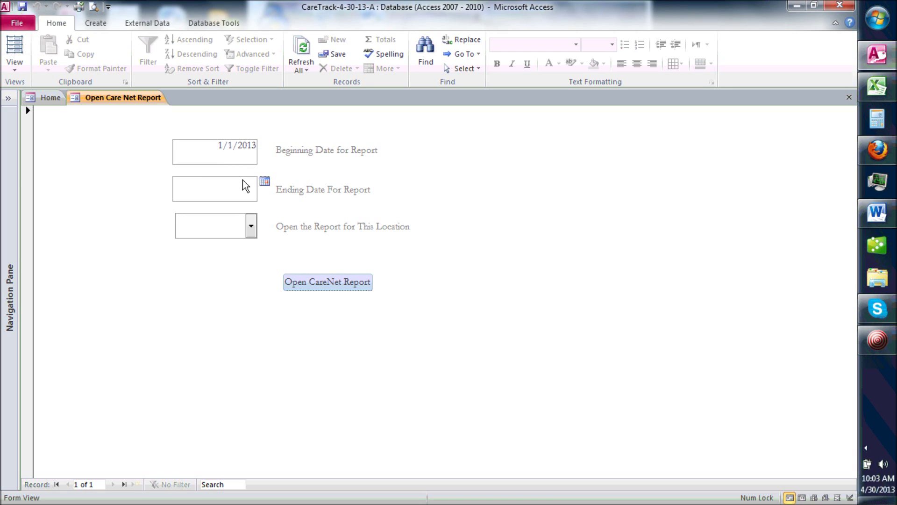
type("12/31/13")
key("Tab")
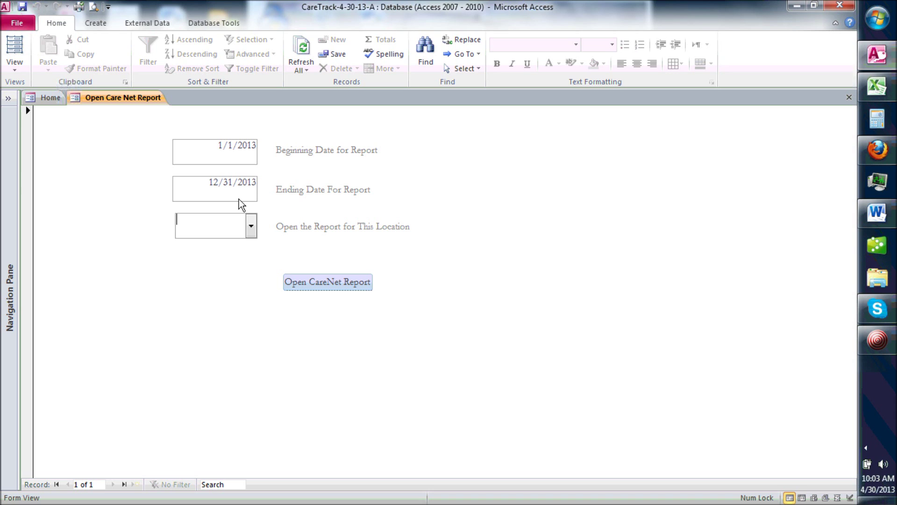
type("Main")
key("Caps_Lock")
key("Tab")
left_click(316, 282)
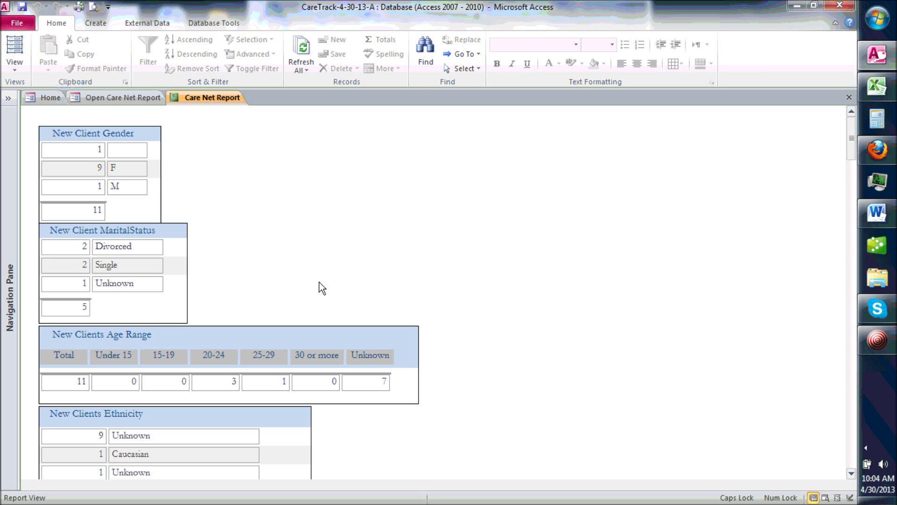
Step: Review the report's 11 new clients, then close the report and its options form
scroll(840, 158, "down", 5)
scroll(839, 123, "up", 5)
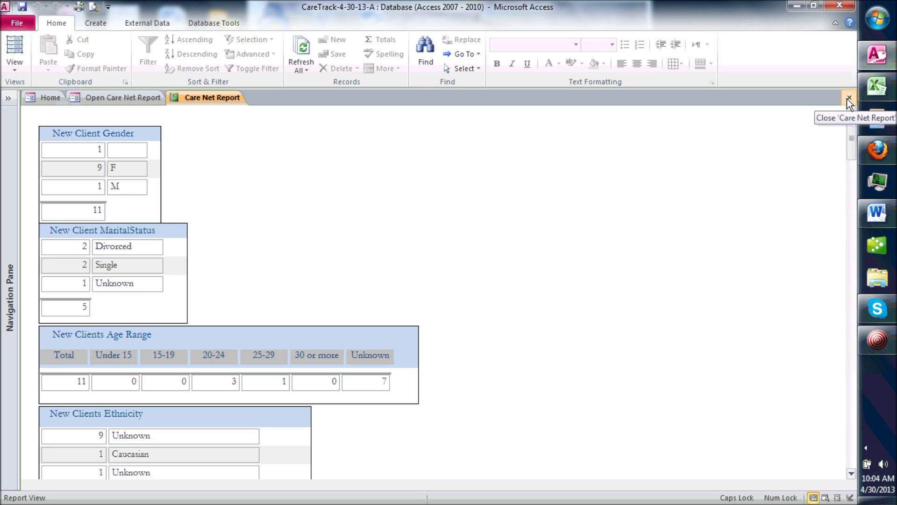
left_click(848, 99)
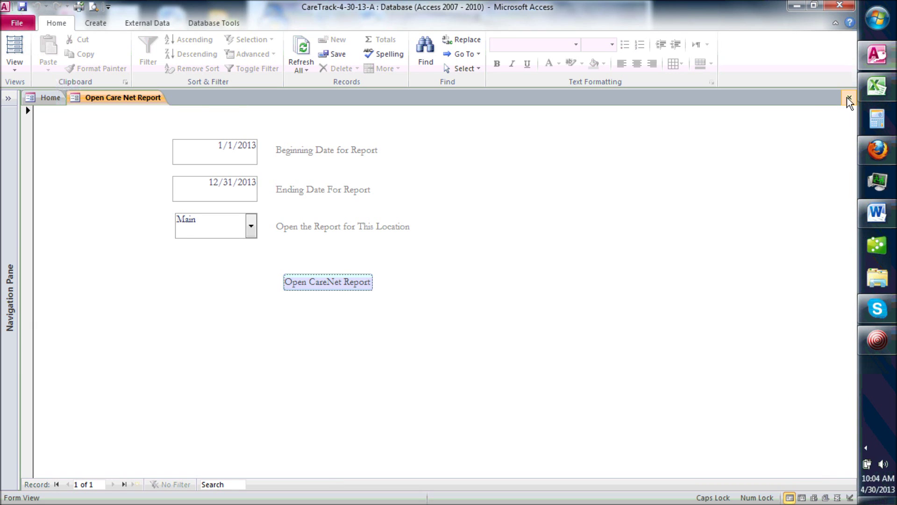
left_click(848, 98)
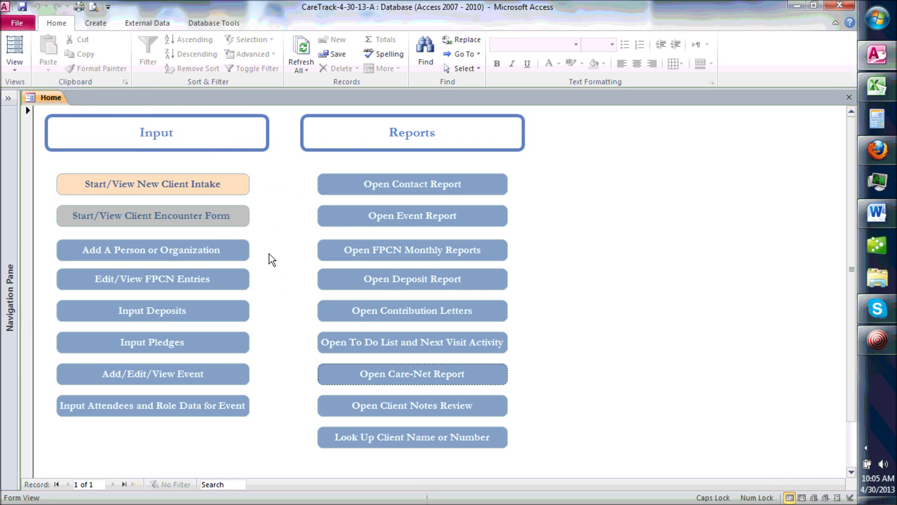
Step: Set deposit defaults to Check, today's date, Donation income and the Golf Tourney 2013 event
left_click(150, 312)
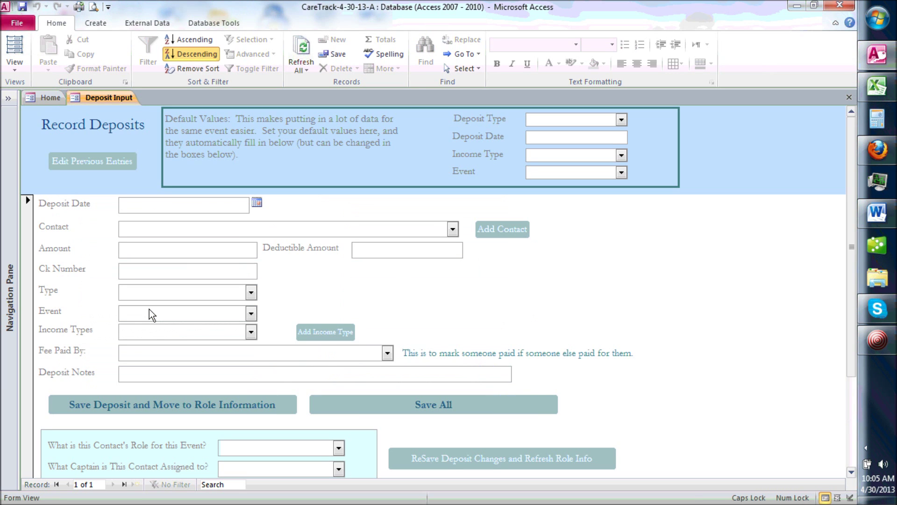
left_click(535, 122)
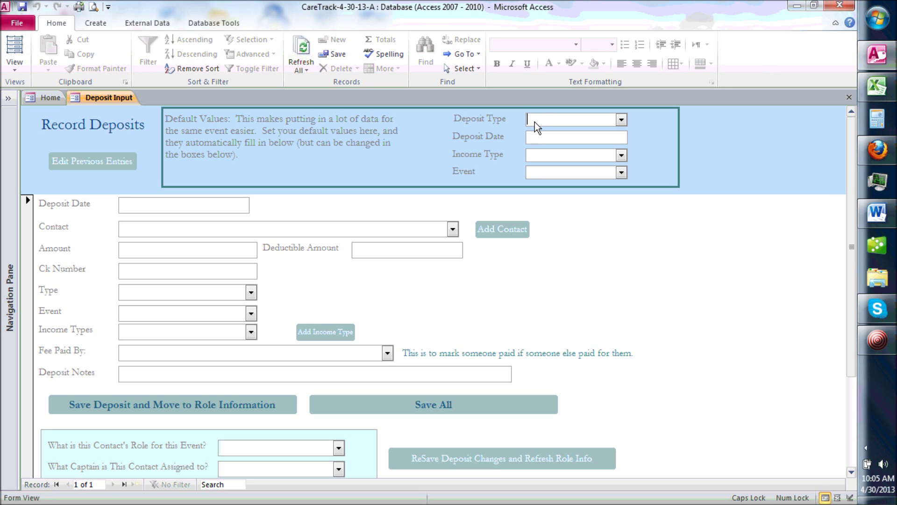
type("Ch")
key("Tab")
left_click(635, 138)
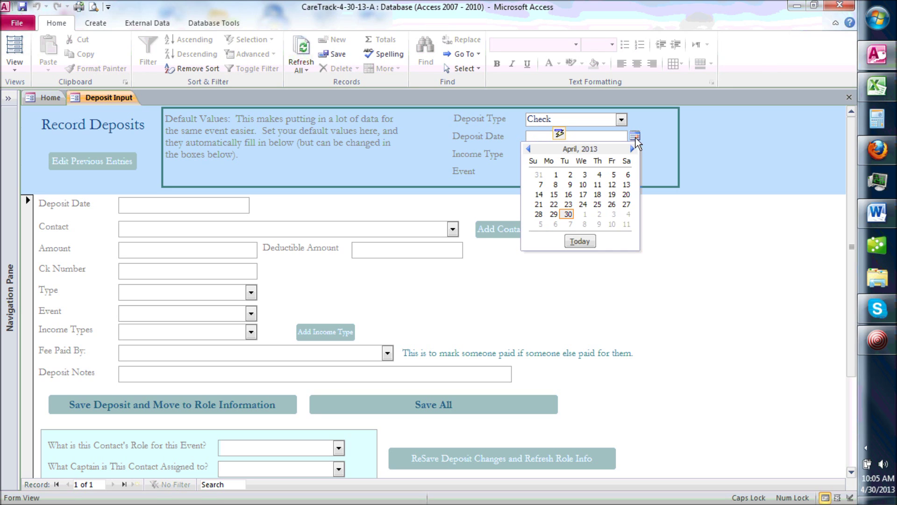
left_click(584, 241)
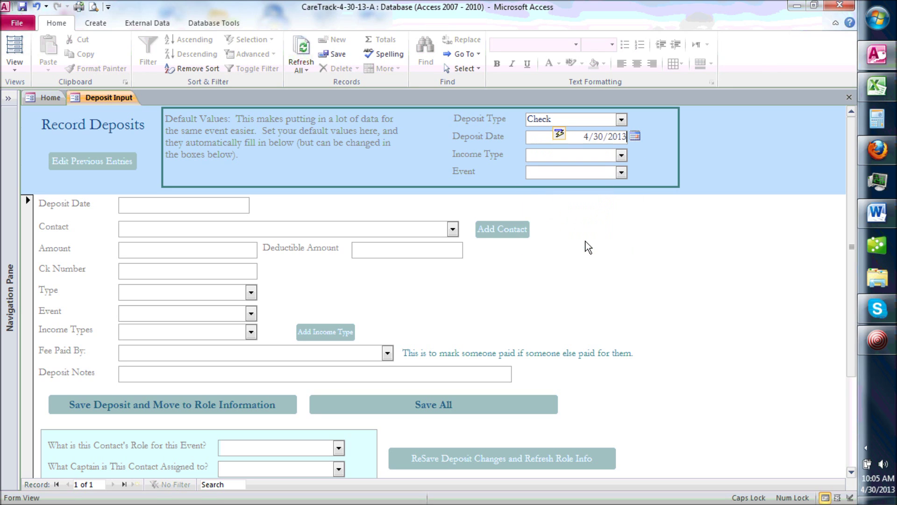
left_click(556, 154)
type("Donation")
key("Tab")
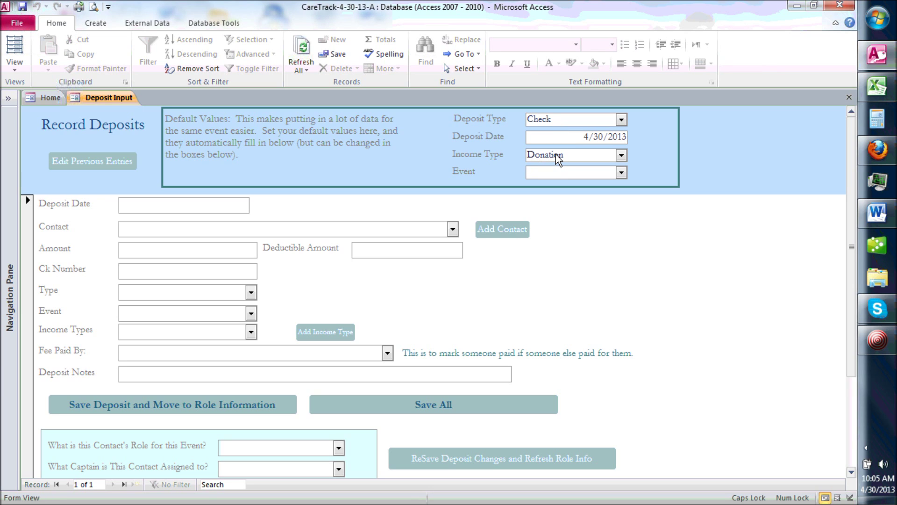
type("g")
key("Tab")
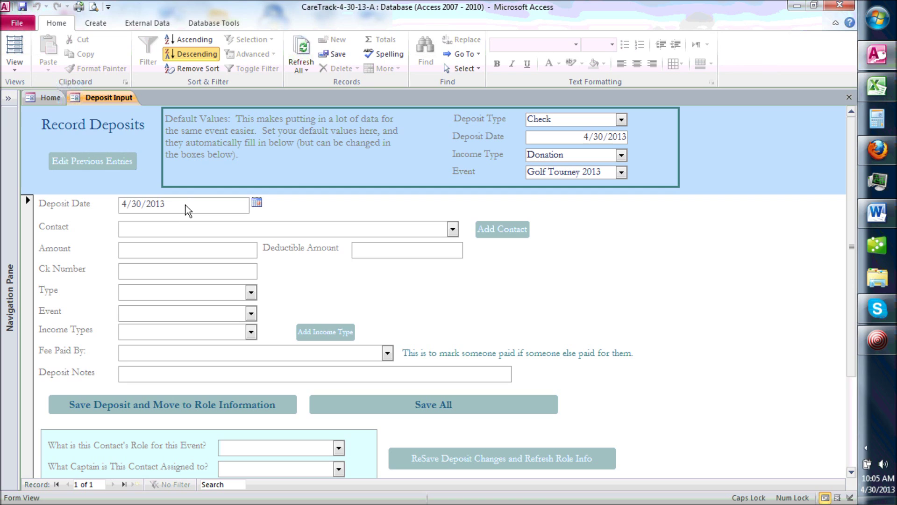
Step: Enter a $50.00 deposit for the chosen contact with check number 5555 and save it
left_click(173, 232)
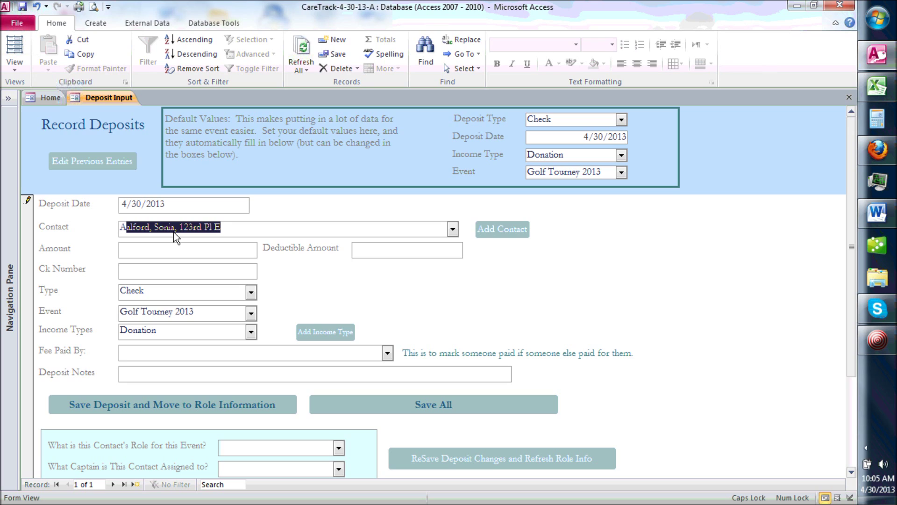
key("Tab")
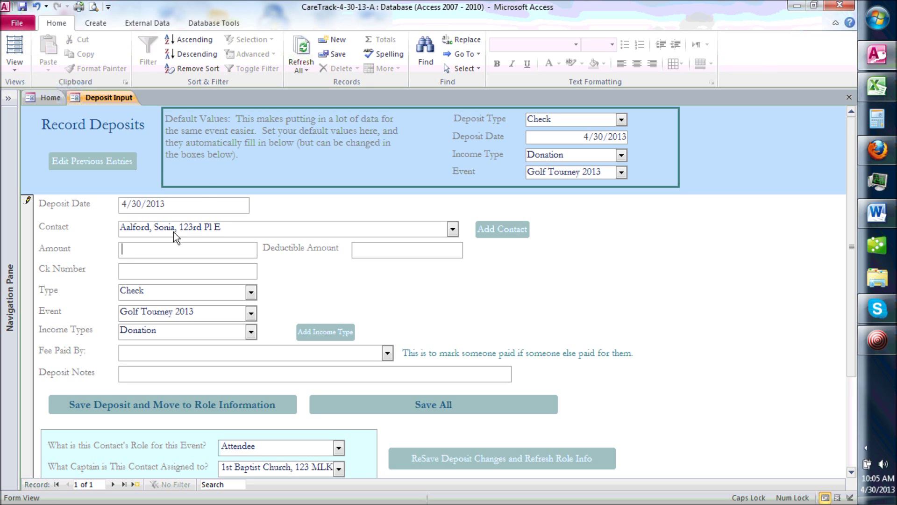
type("50")
key("Tab")
key("Tab")
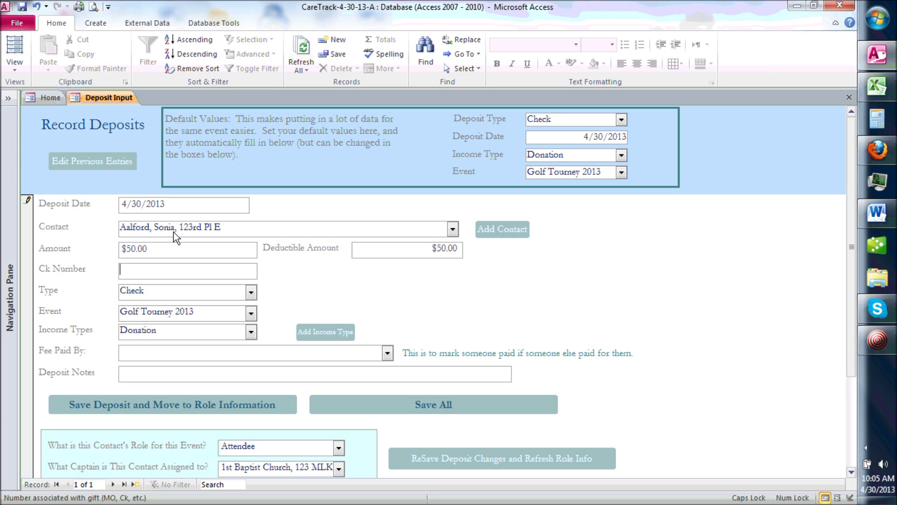
type("5555")
key("Tab")
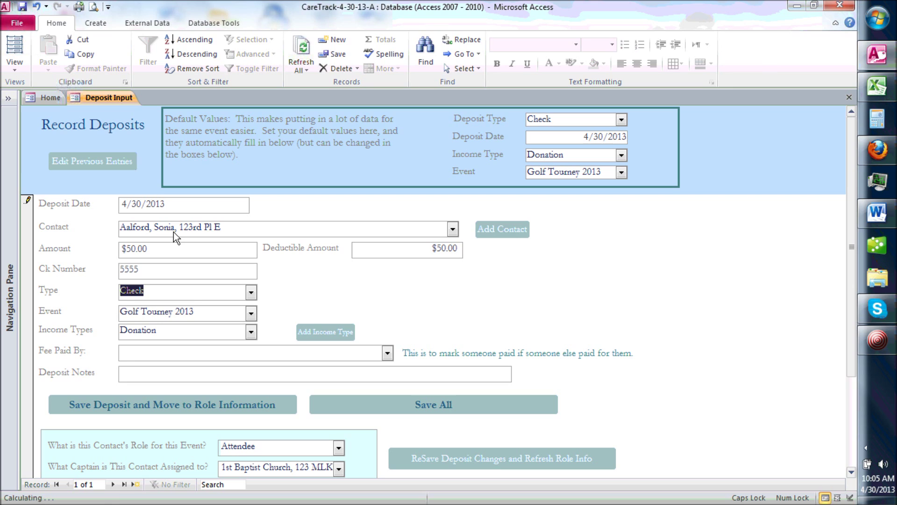
key("Tab")
key("Tab")
key("Tab")
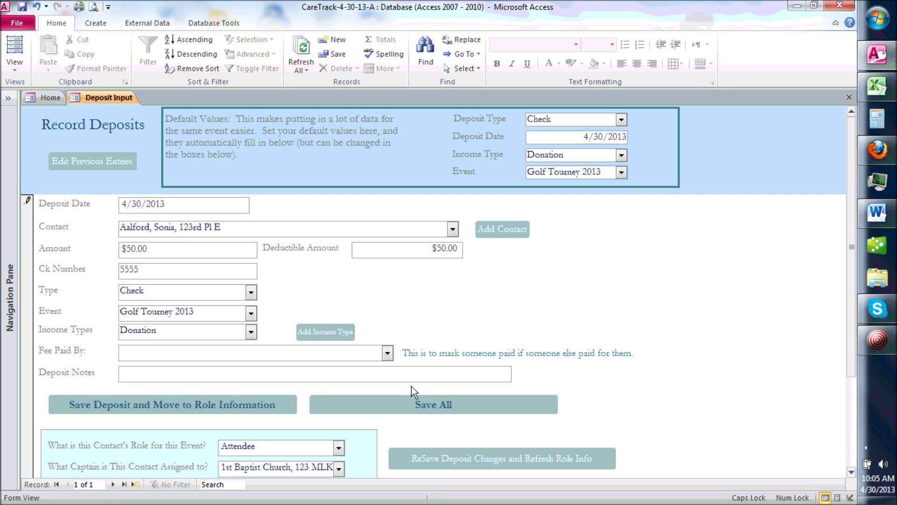
left_click(415, 404)
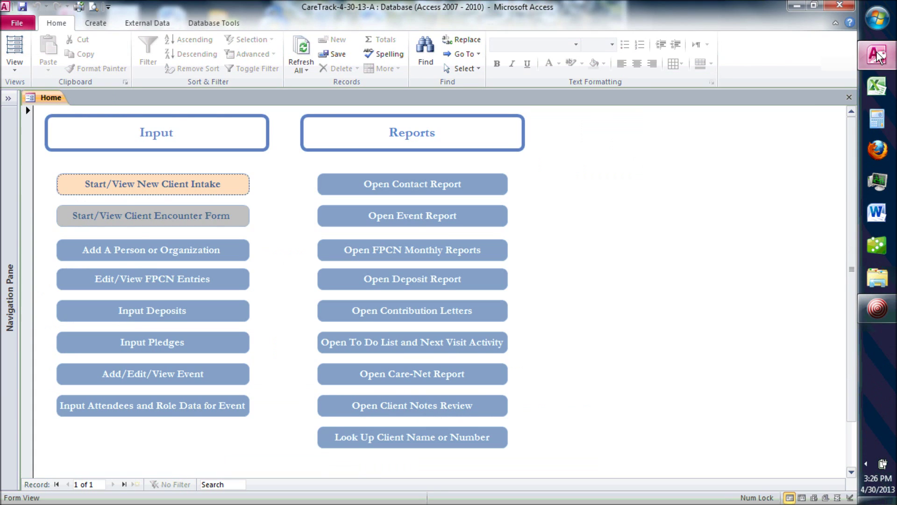
Step: Run the Contact History Report for 1st Baptist Church and a second contact, then close it
left_click(488, 187)
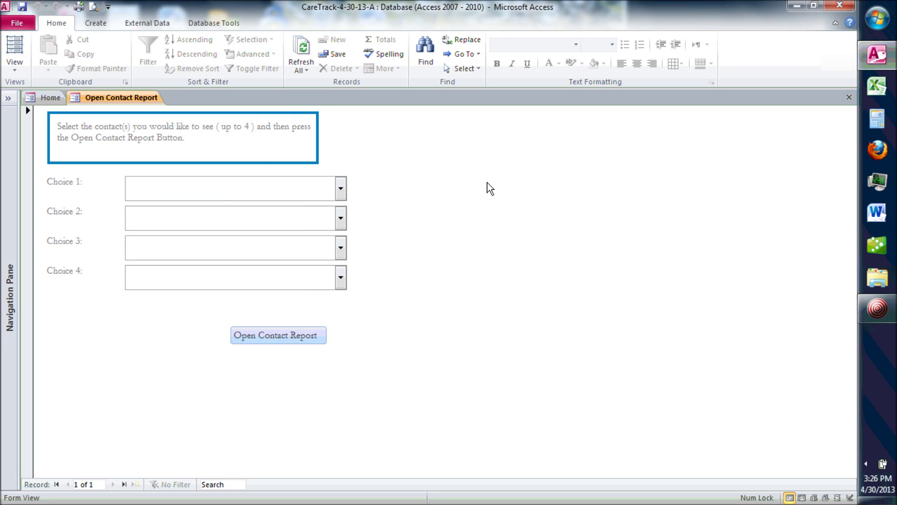
type("1st Baptist Church, 123 MLK")
key("Tab")
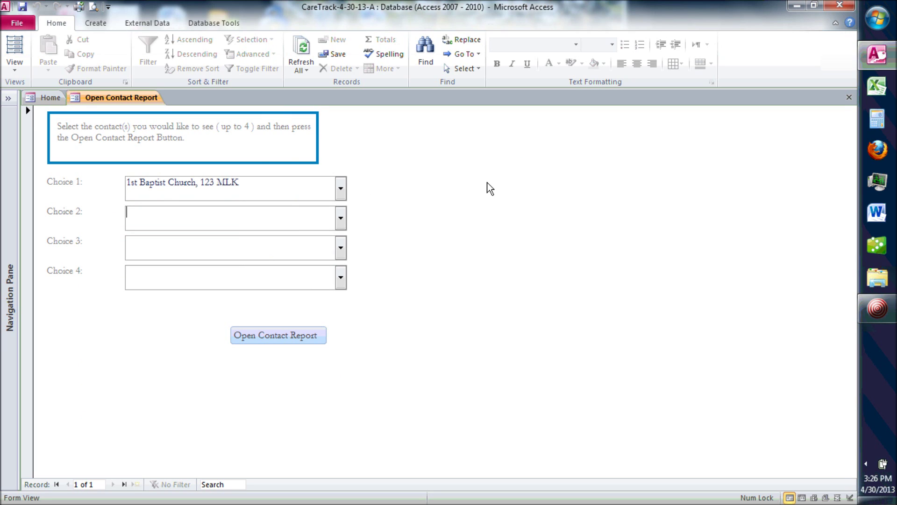
type("a")
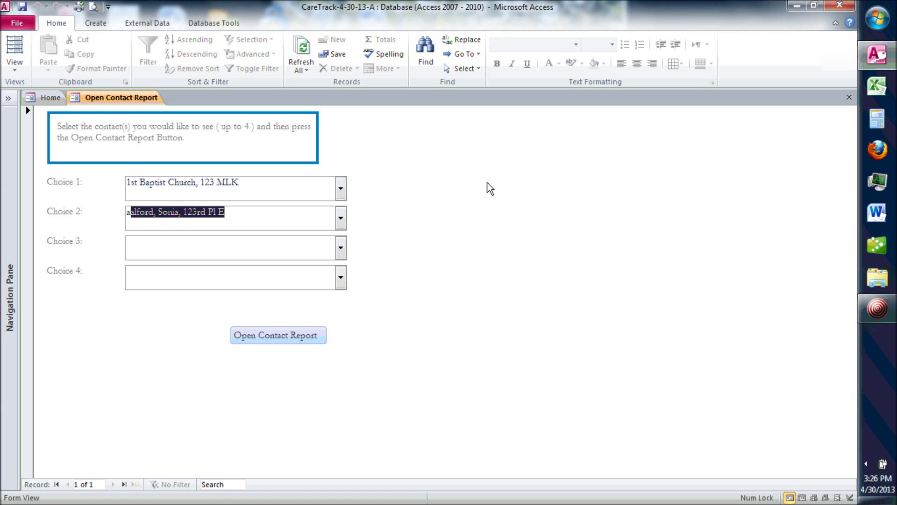
type("d")
key("Tab")
left_click(283, 335)
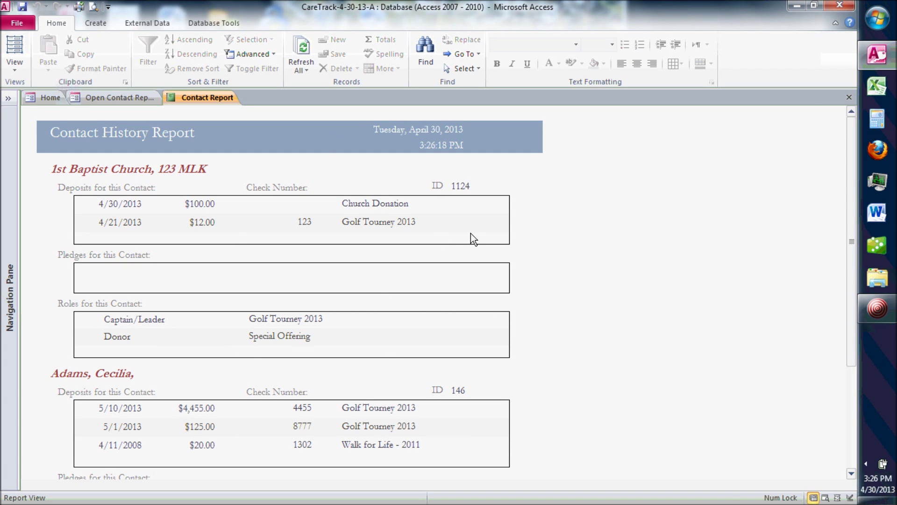
left_click(849, 98)
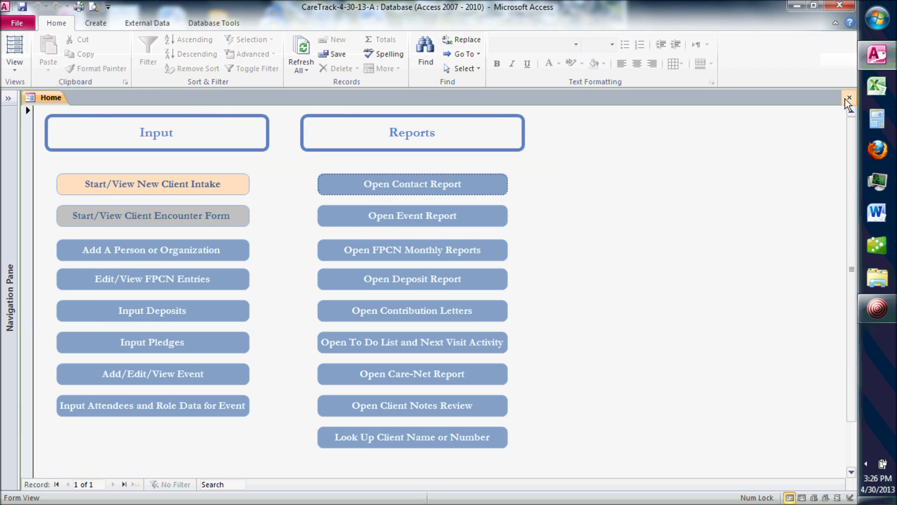
Step: Generate the event deposit report for Golf Tourney 2013
left_click(437, 222)
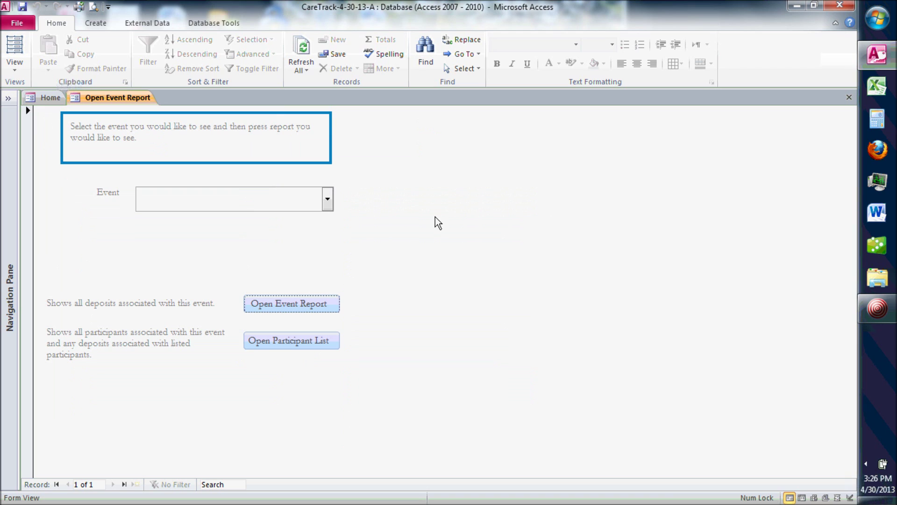
left_click(233, 195)
type("golf Tourney 2013")
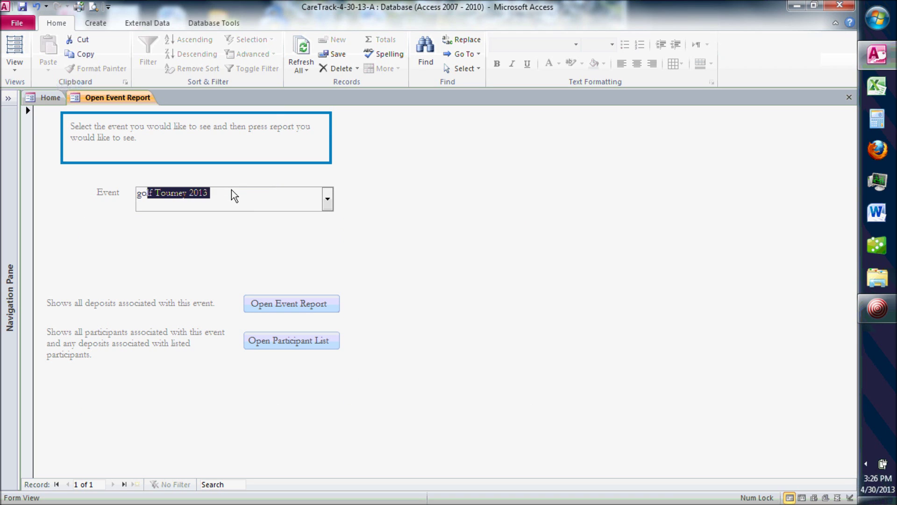
key("Tab")
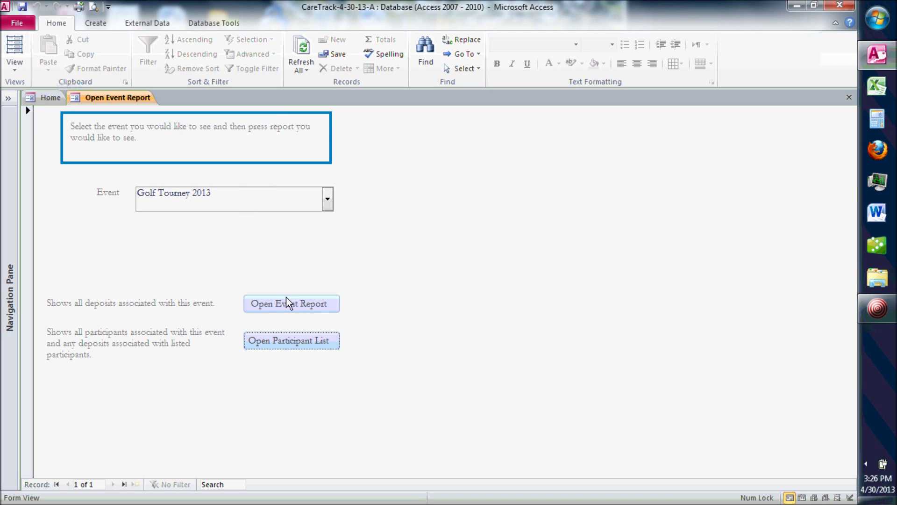
left_click(289, 303)
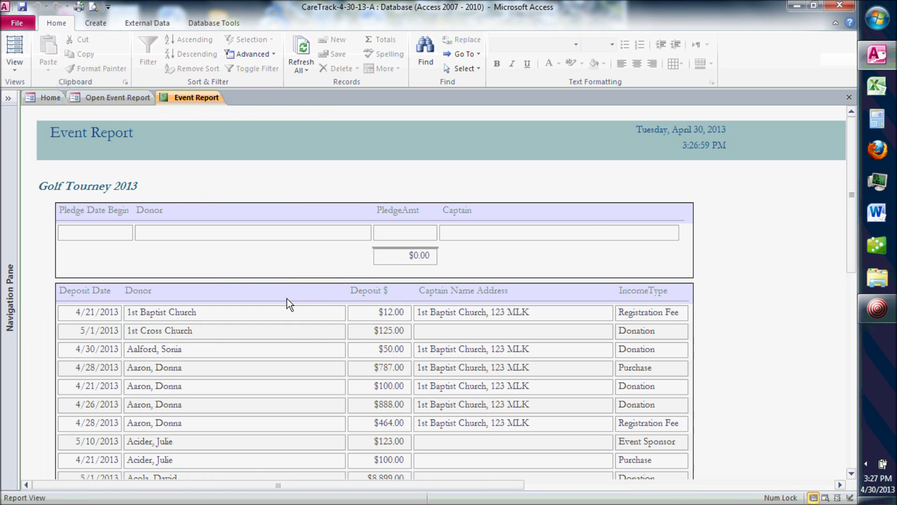
Step: Scroll through the report, then bring up the participant and deposit list totaling $54,823.00
left_click_drag(848, 146, 848, 163)
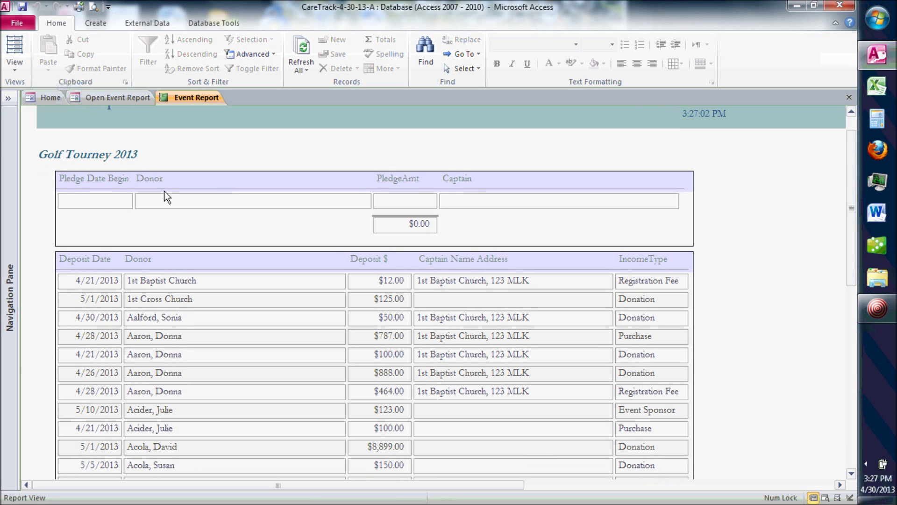
left_click_drag(852, 138, 845, 189)
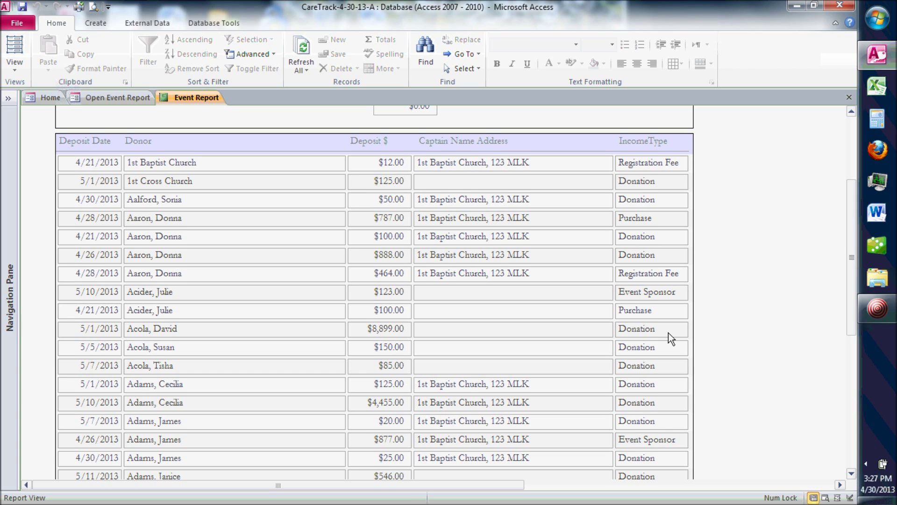
left_click(639, 151)
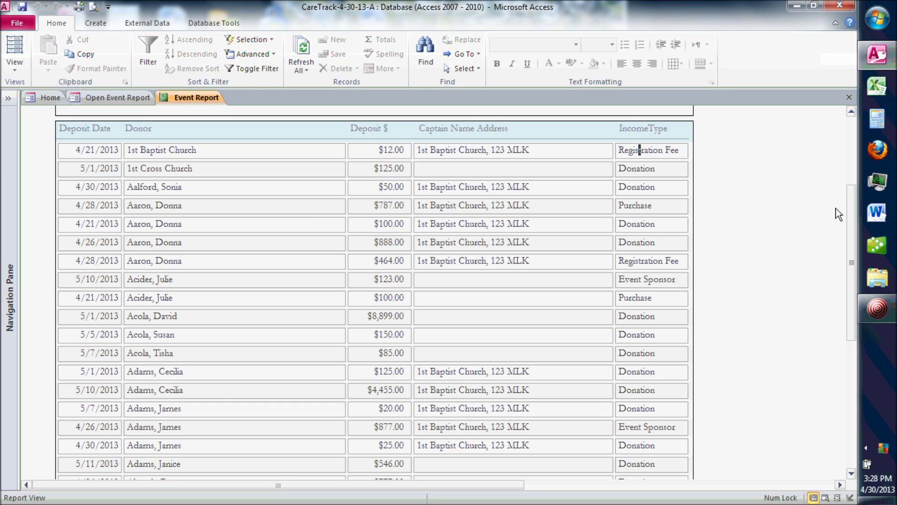
left_click_drag(848, 218, 845, 191)
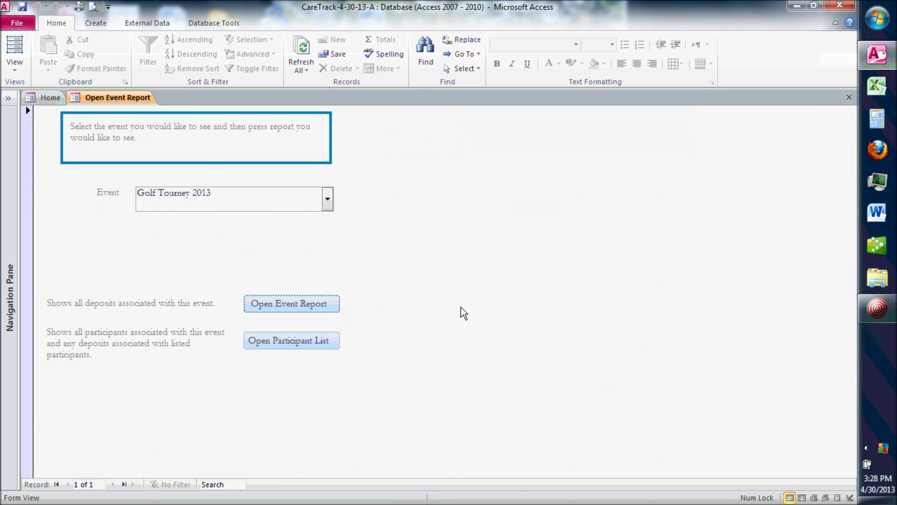
left_click(292, 341)
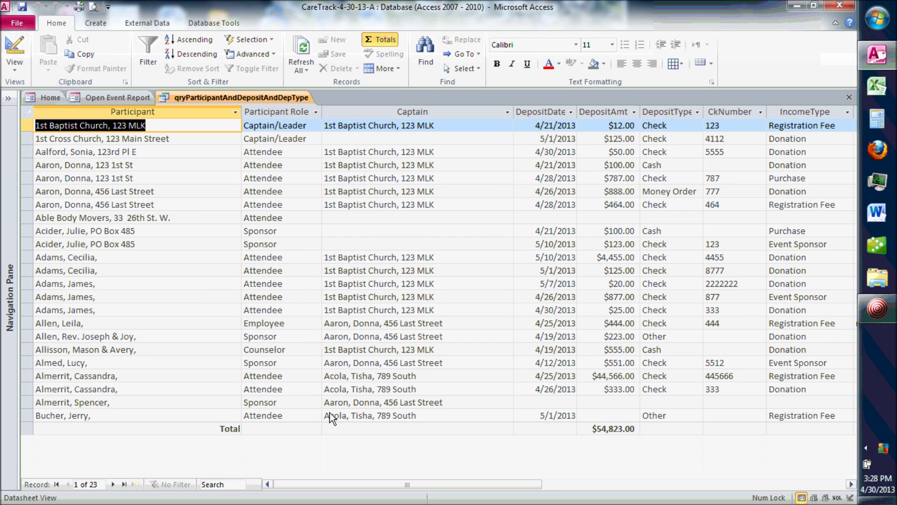
Step: Scroll across the datasheet to check the last participant's notes and name
left_click_drag(374, 484, 461, 489)
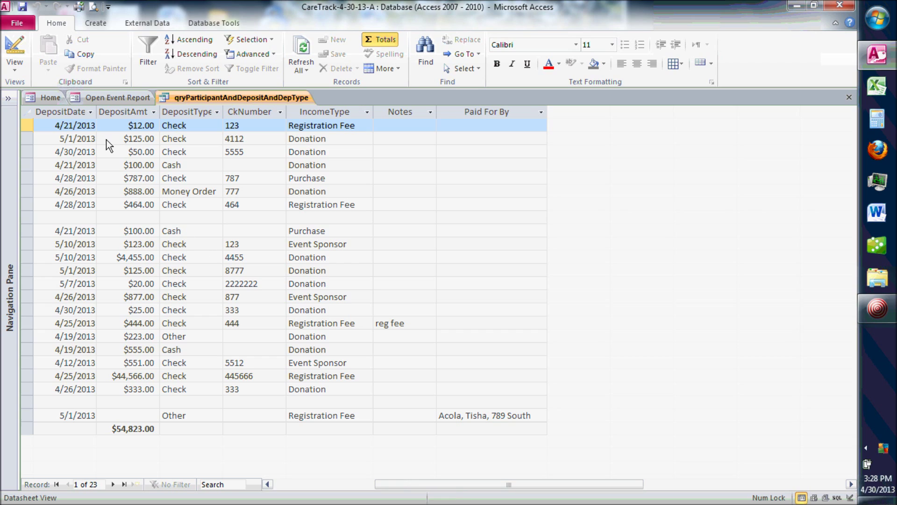
left_click(402, 418)
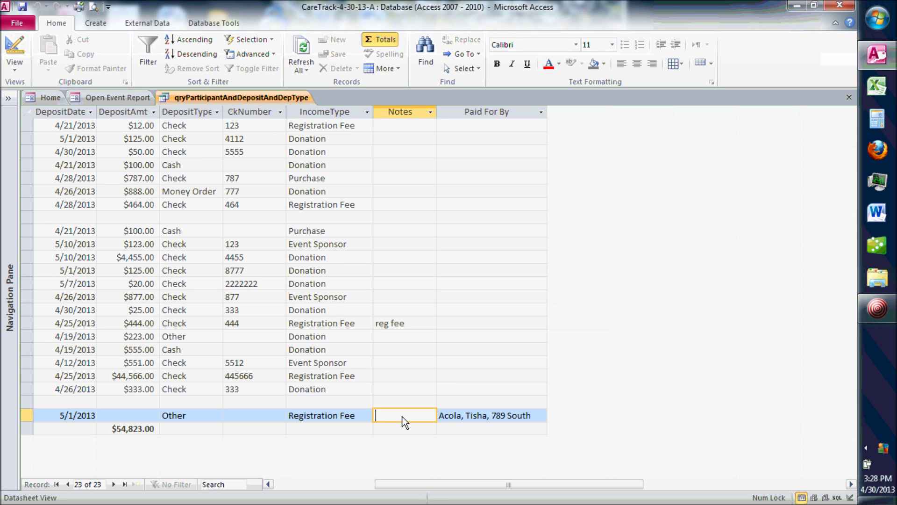
left_click_drag(431, 487, 232, 488)
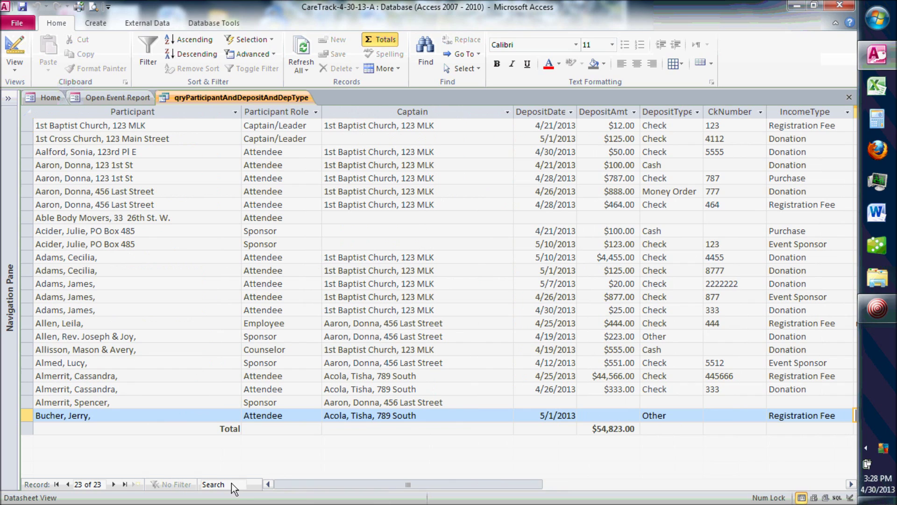
left_click(122, 419)
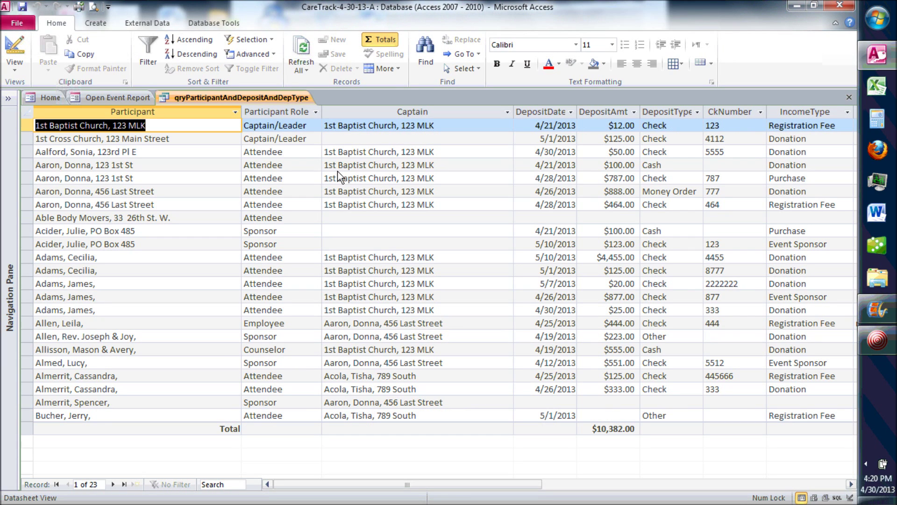
left_click_drag(467, 486, 524, 487)
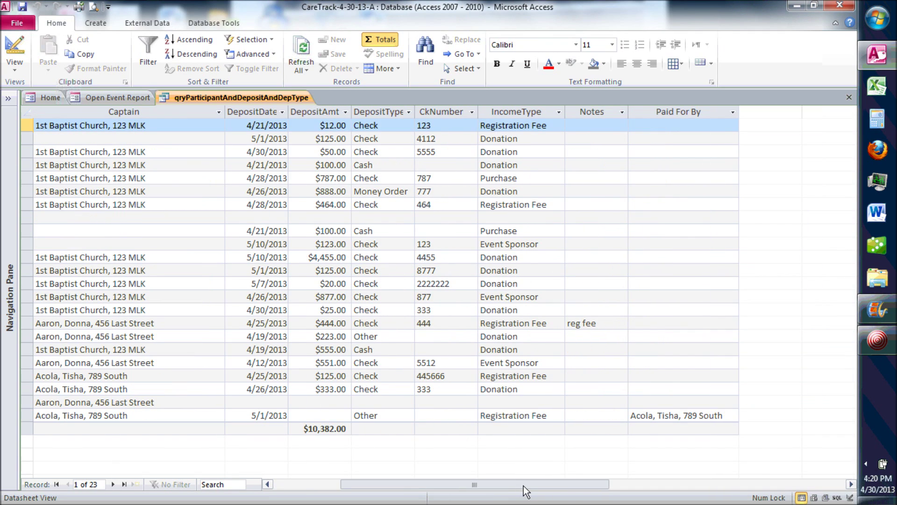
Step: Filter the IncomeType column to show only Registration Fee
left_click(559, 114)
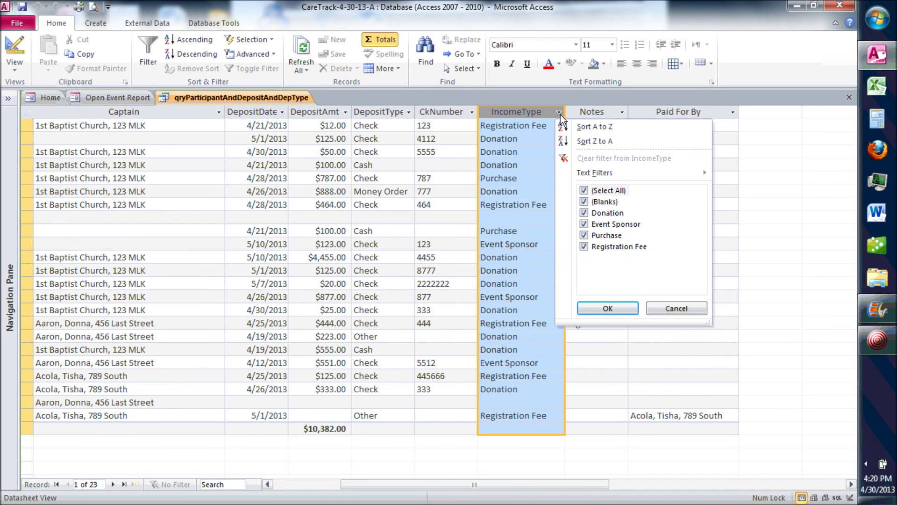
left_click(584, 190)
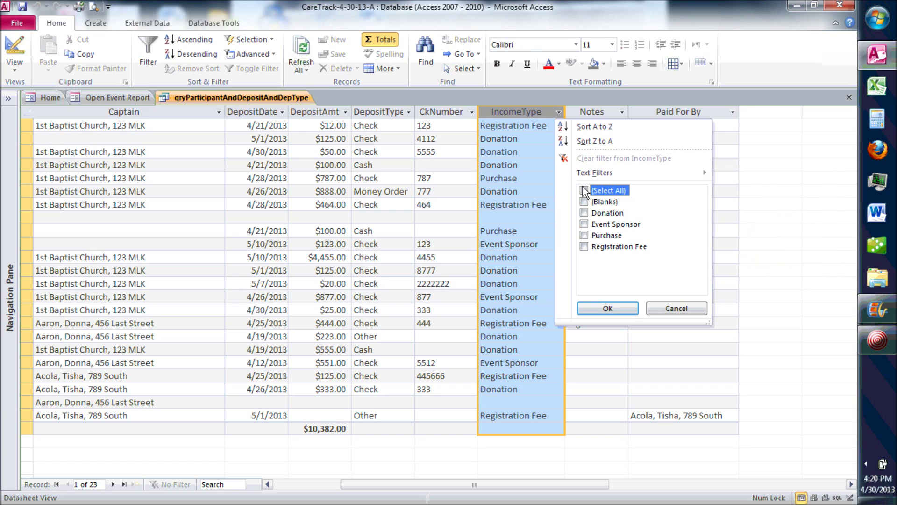
left_click(584, 247)
left_click(597, 308)
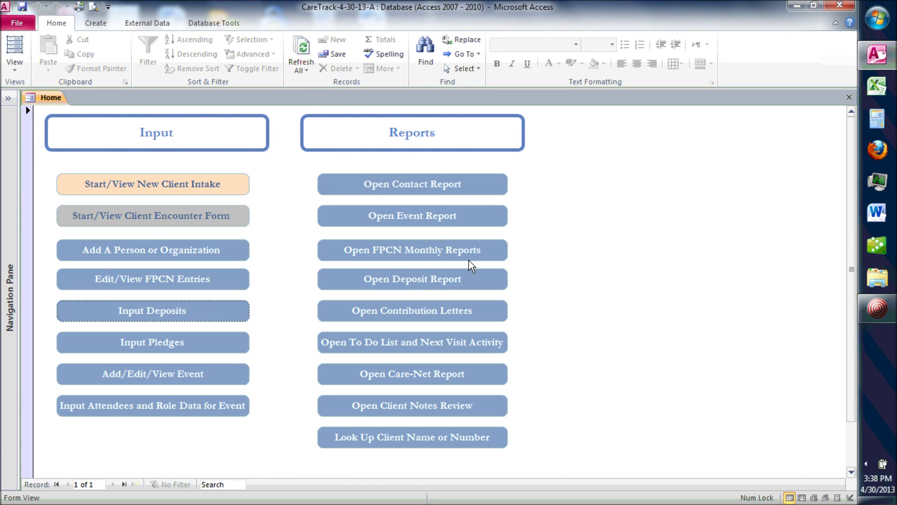
Step: Generate the deposit report for 4/30/2013 through 4/30/2013
left_click(413, 282)
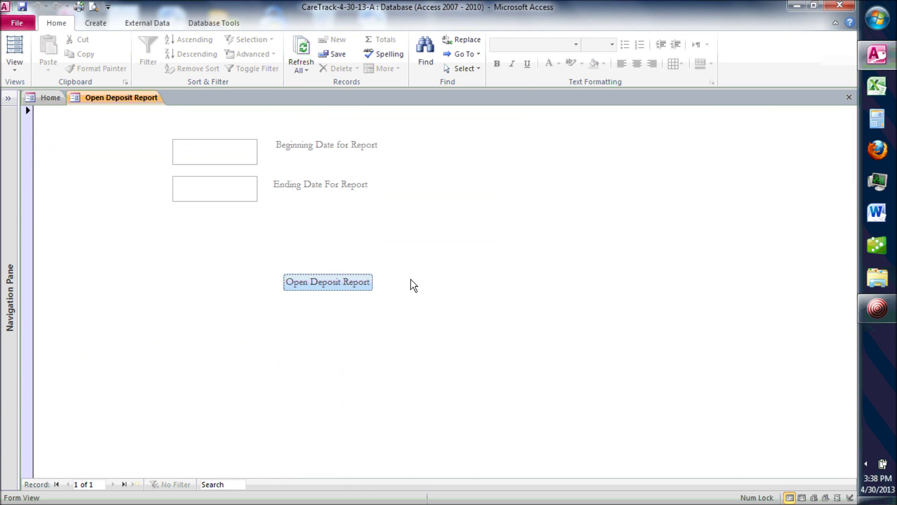
left_click(216, 154)
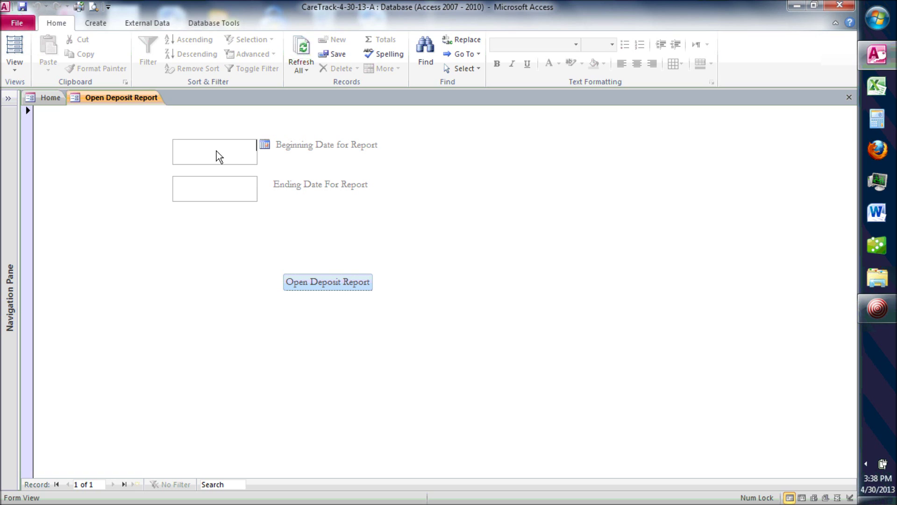
left_click(265, 147)
left_click(208, 250)
left_click(220, 198)
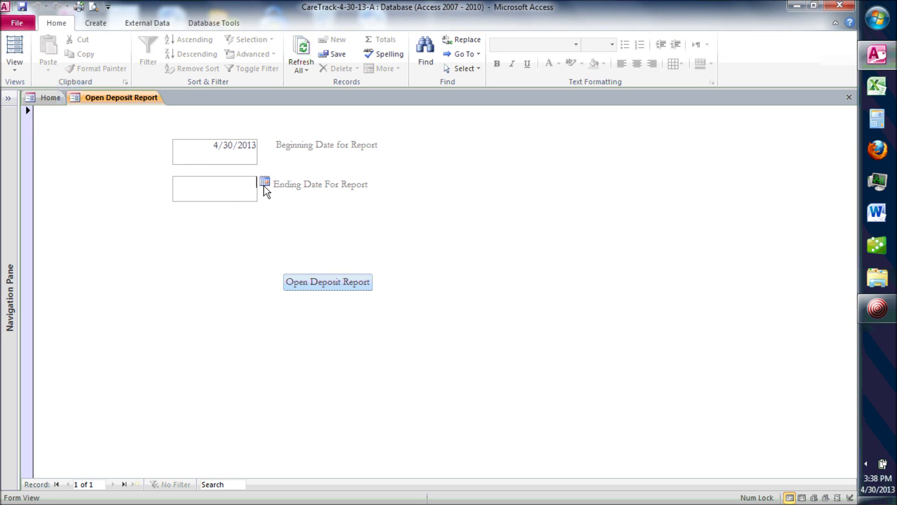
left_click(264, 182)
left_click(209, 286)
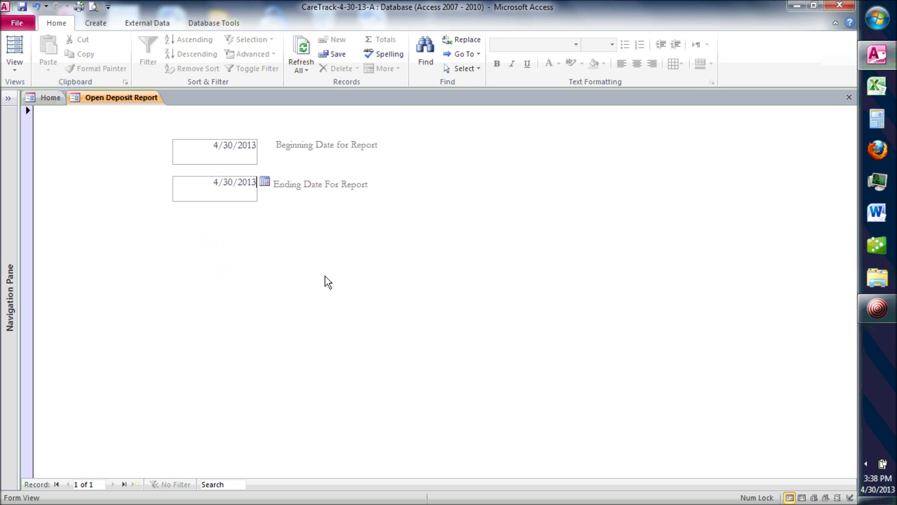
left_click(341, 285)
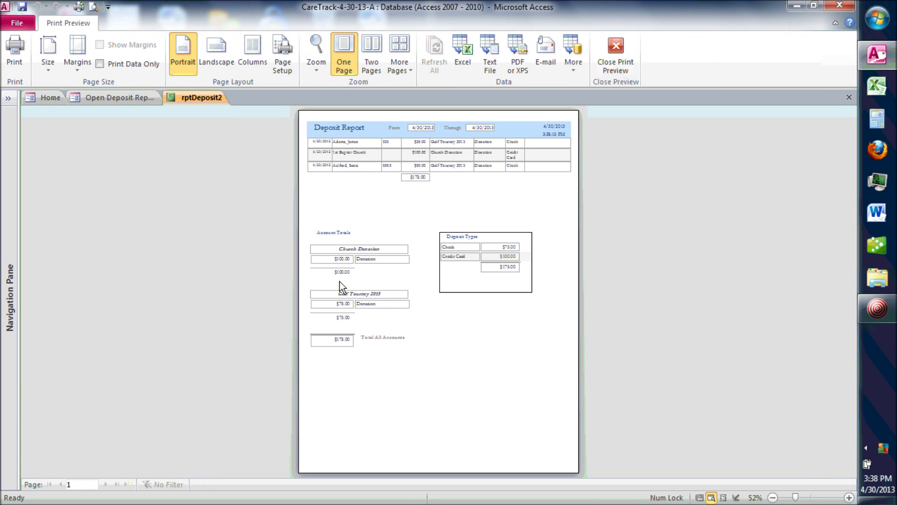
Step: Zoom in and scroll to the $175.00 account totals, then close the preview
left_click(453, 214)
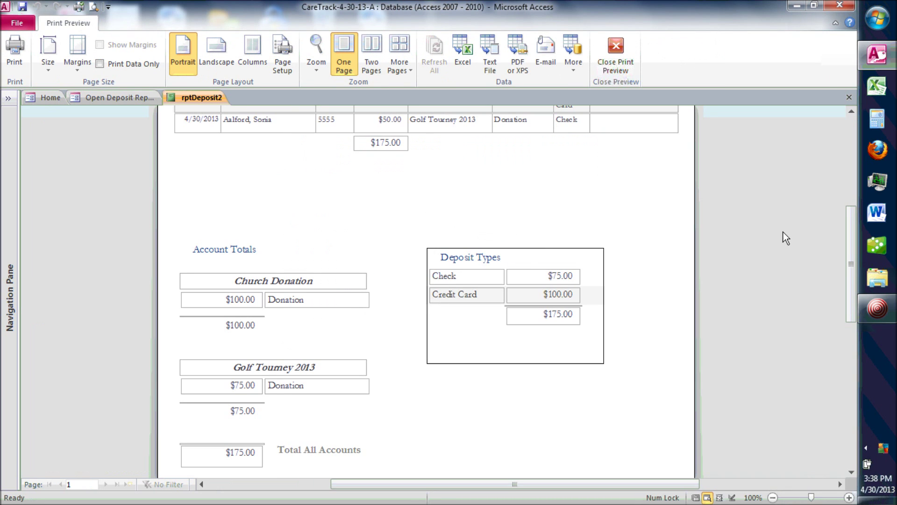
left_click_drag(849, 250, 845, 219)
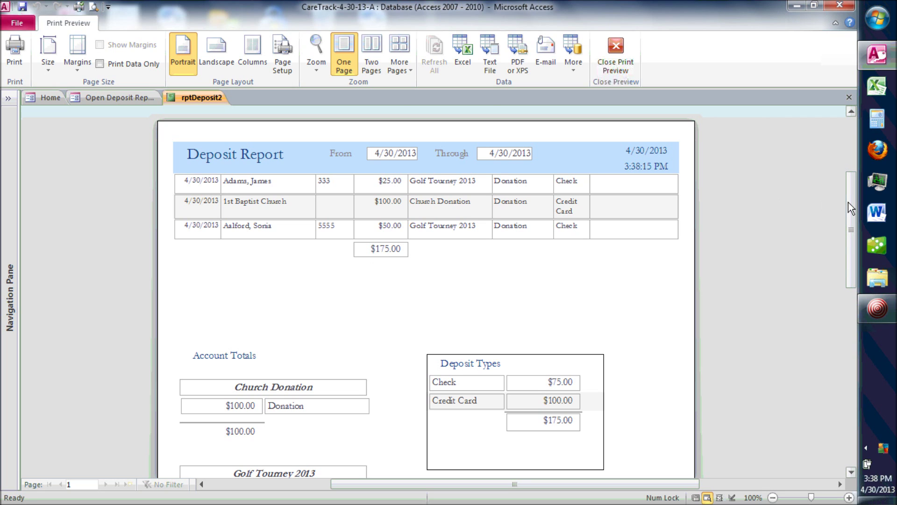
scroll(774, 199, "down", 5)
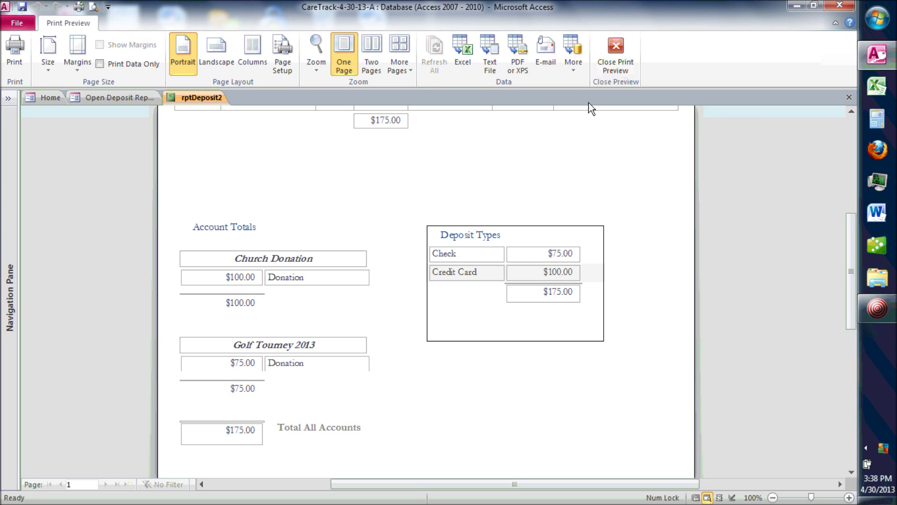
left_click(605, 71)
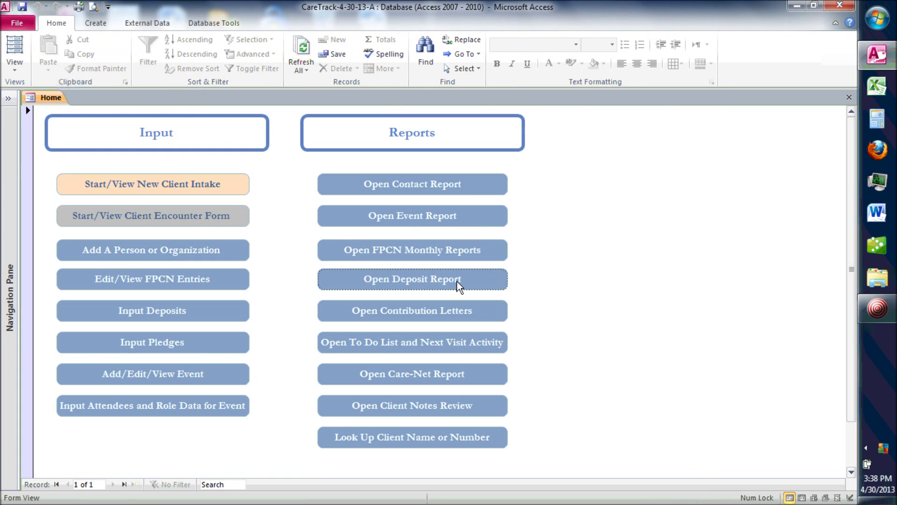
Step: Set both contribution-letter dates to today, 4/30/2013
left_click(430, 310)
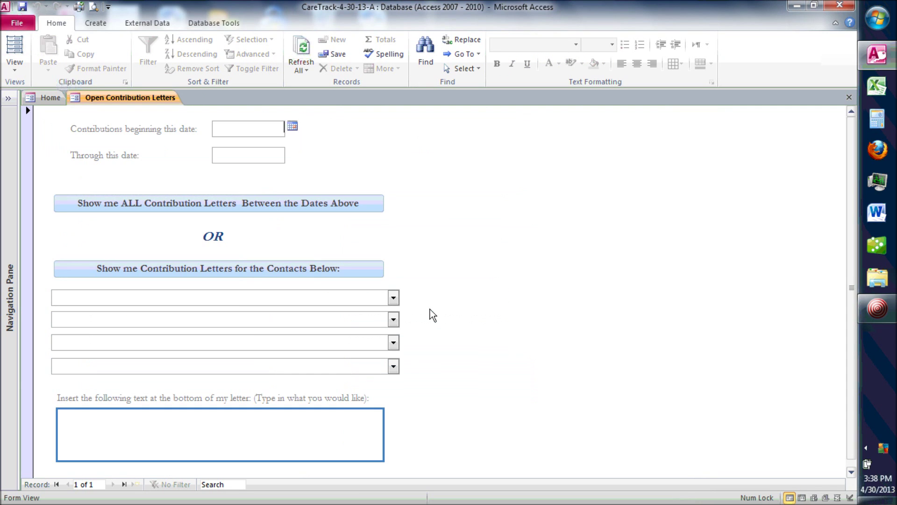
left_click(292, 126)
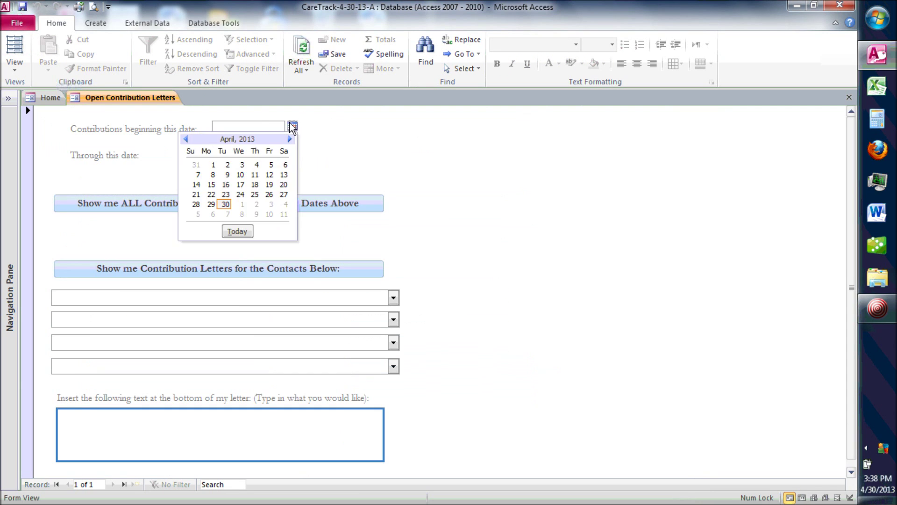
left_click(237, 231)
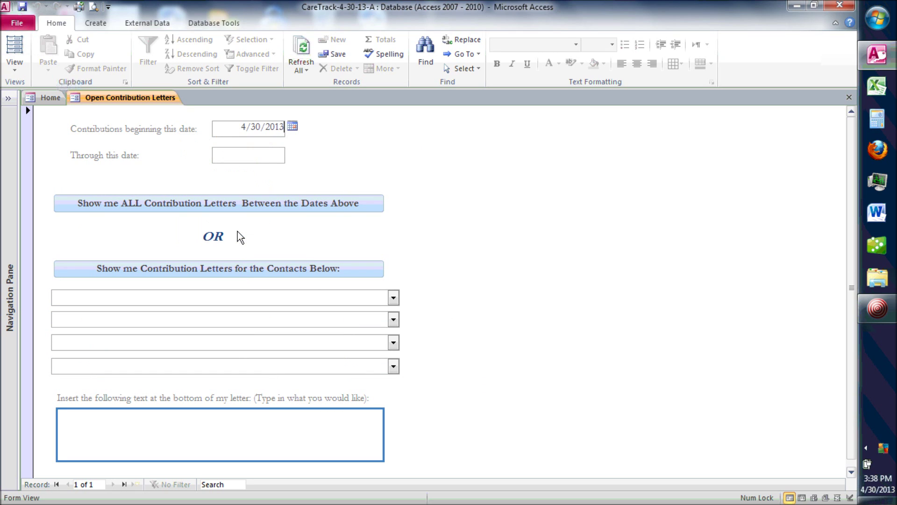
left_click(269, 157)
left_click(292, 152)
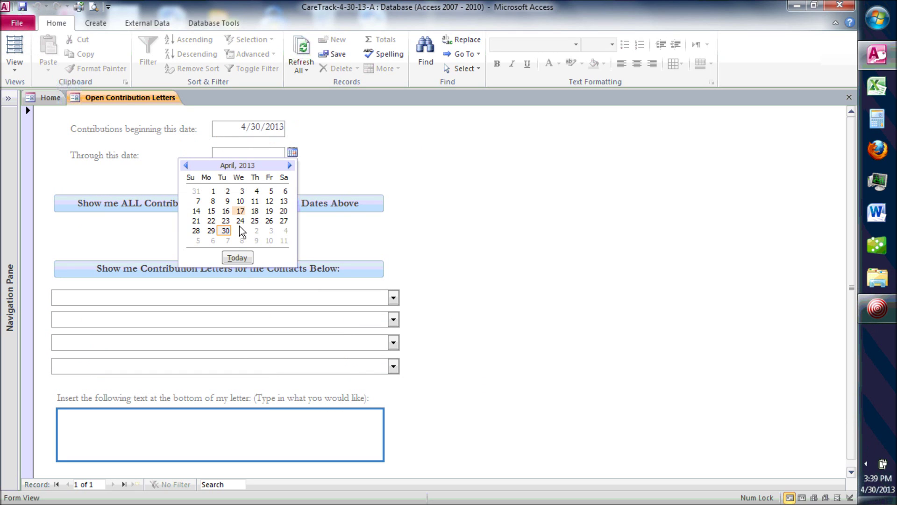
left_click(236, 257)
Step: Add the closing note 'Please show this at the bottom.', review the $25.00 letter, and close the preview
left_click(171, 425)
type("Please show th")
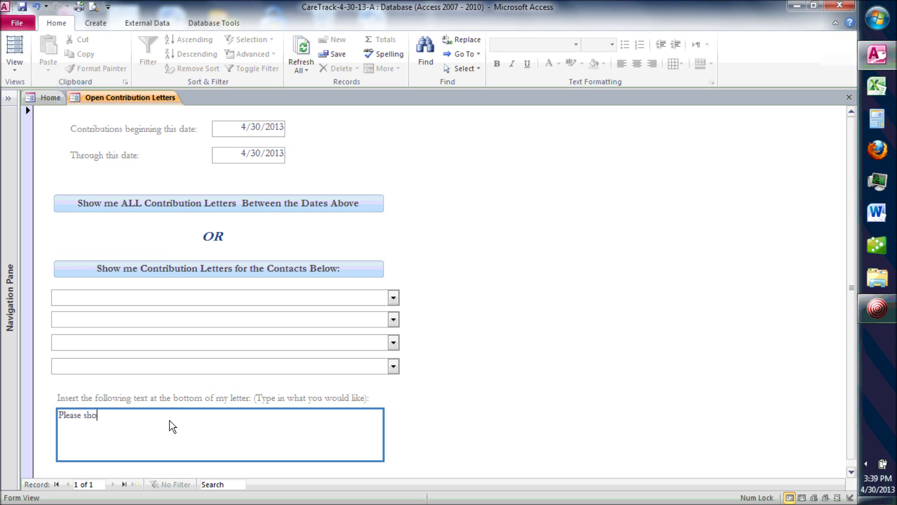
type("is at ths")
key("BackSpace")
type("e bottom")
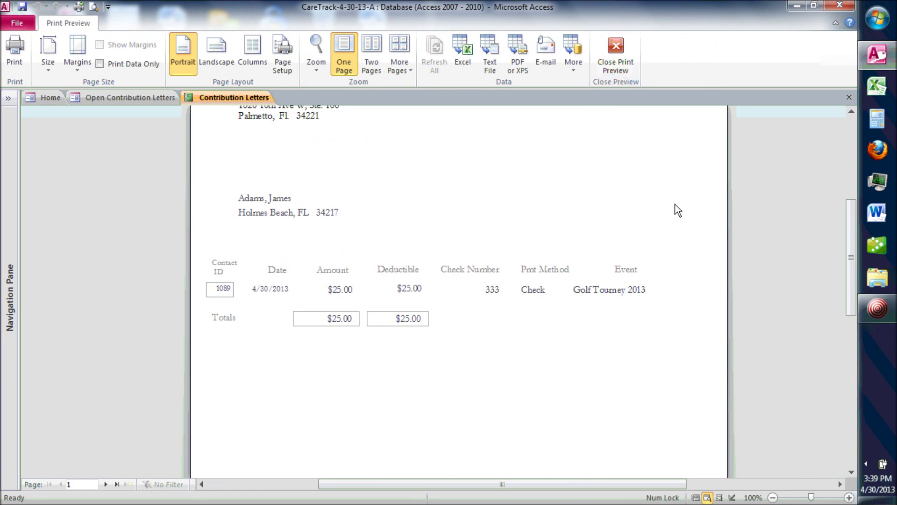
left_click_drag(851, 237, 850, 221)
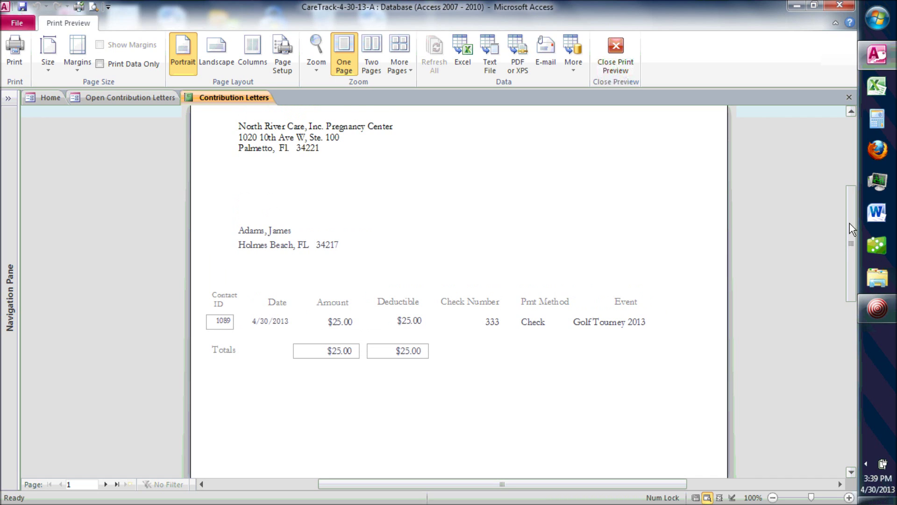
left_click_drag(850, 223, 850, 230)
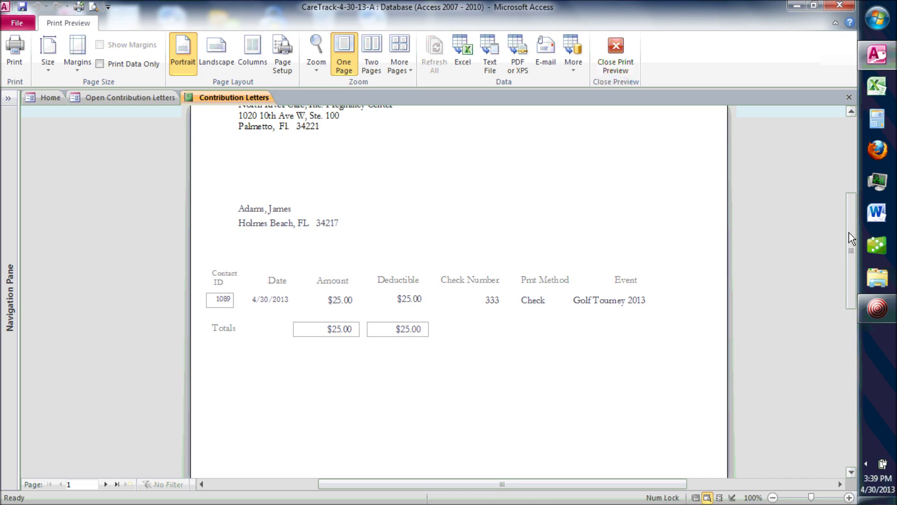
left_click(620, 68)
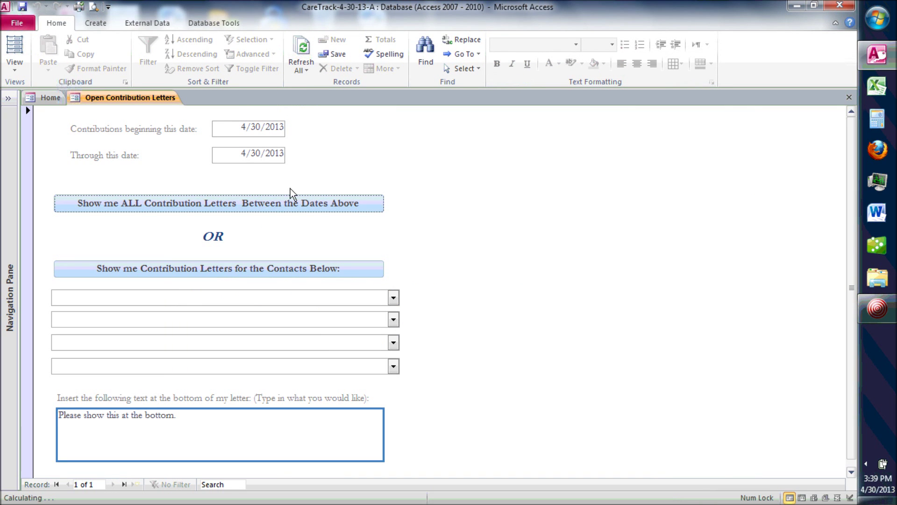
Step: Choose 1st Baptist Church and a second contact and preview their contribution letters
left_click(198, 298)
type("1st Baptist Church, 123 MLK")
key("Tab")
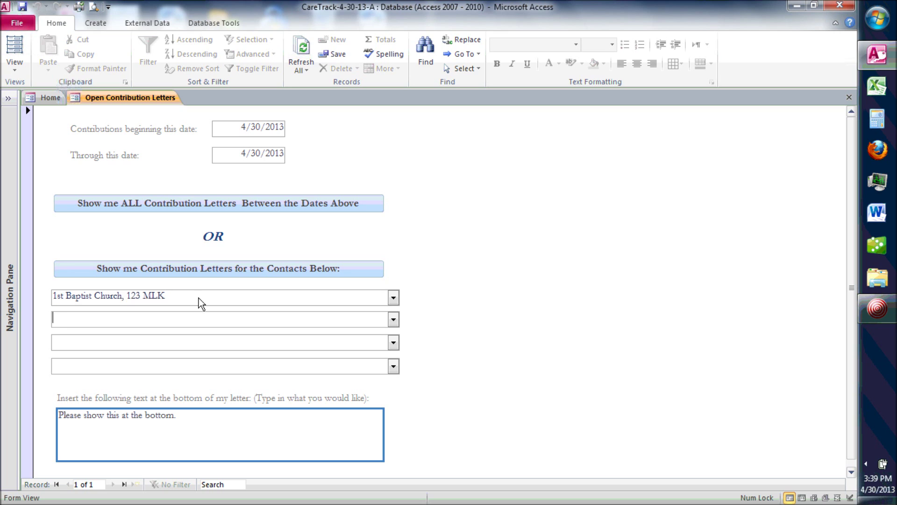
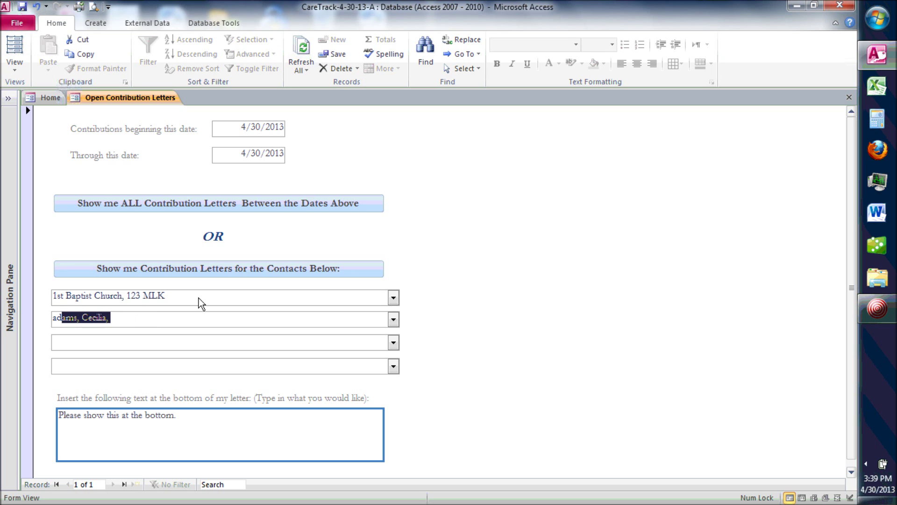
left_click(205, 270)
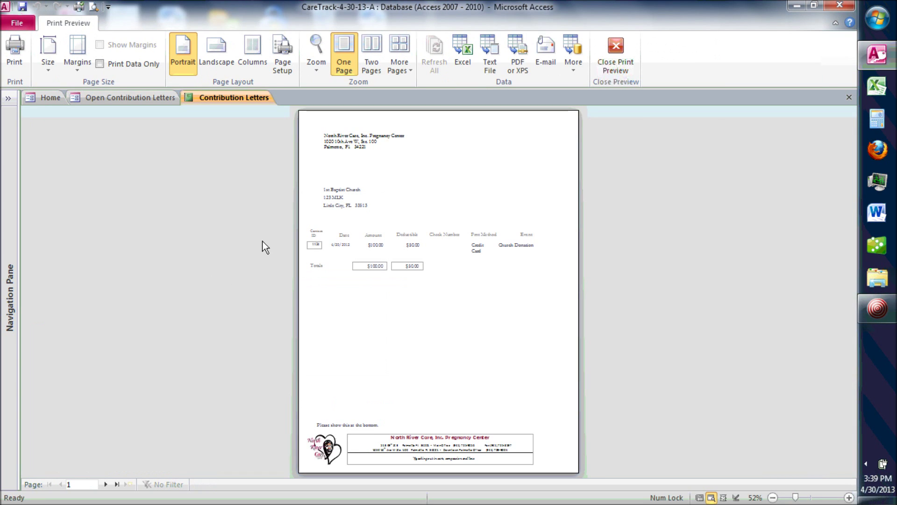
left_click(425, 210)
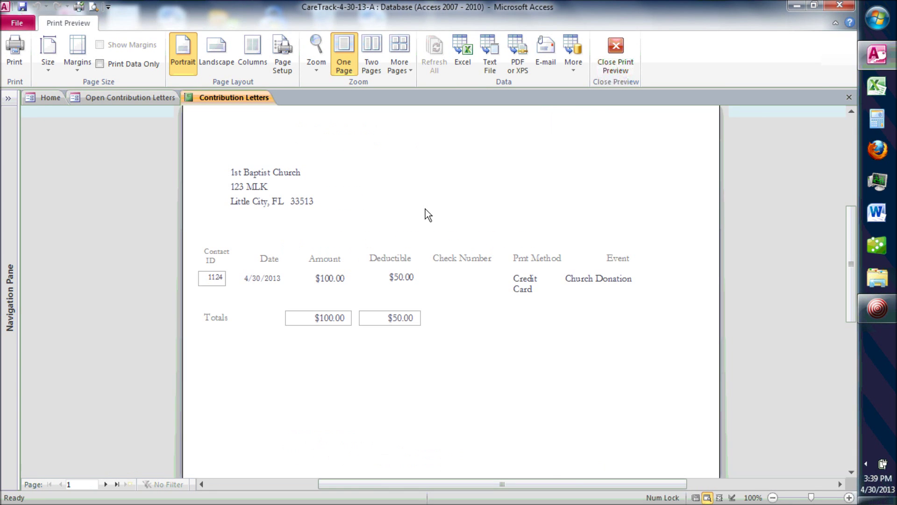
key("Escape")
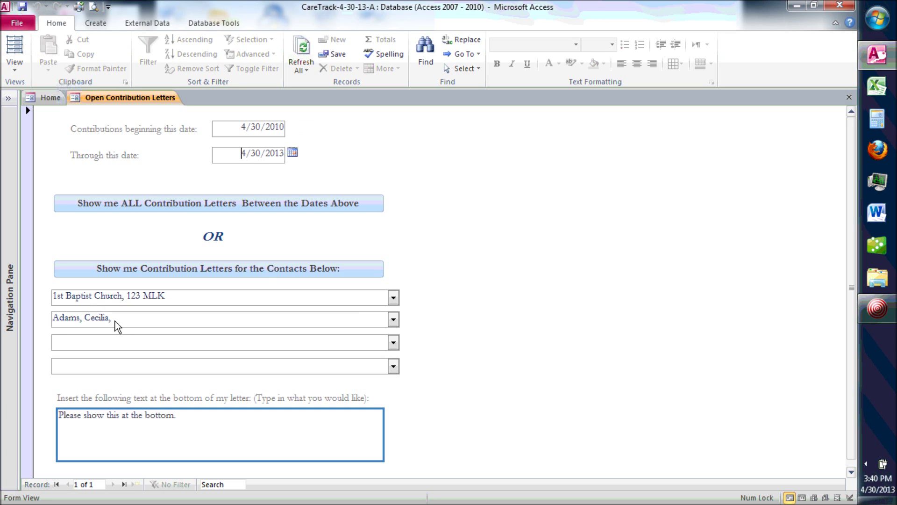
Step: Preview the letters again, review the $972.00 total, then close the preview and form
left_click(261, 270)
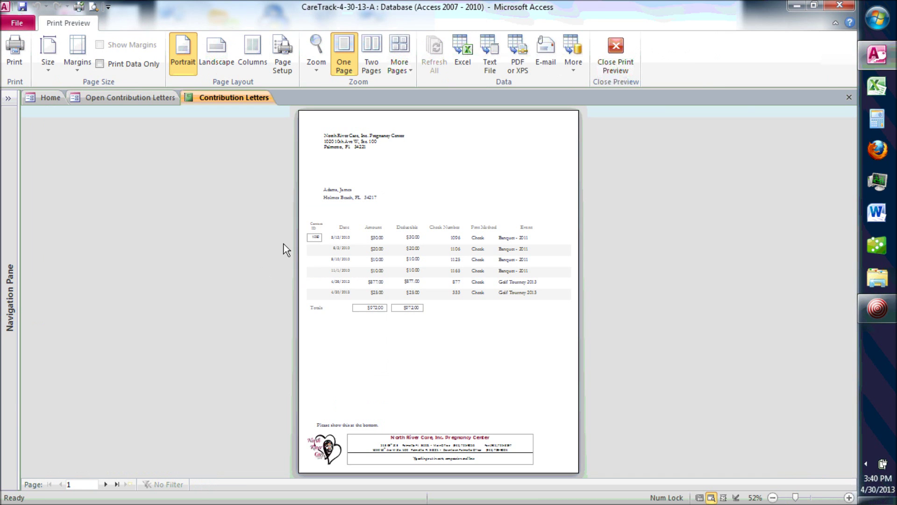
left_click(398, 199)
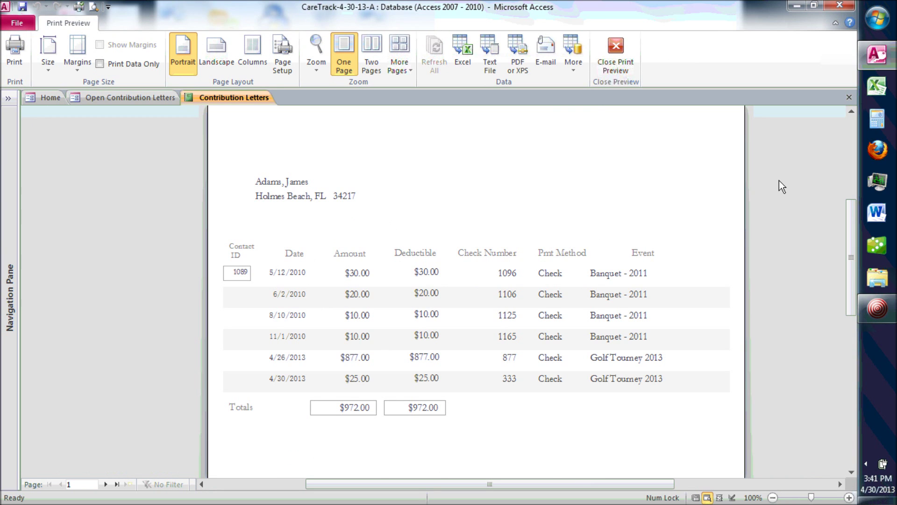
left_click_drag(852, 222, 856, 282)
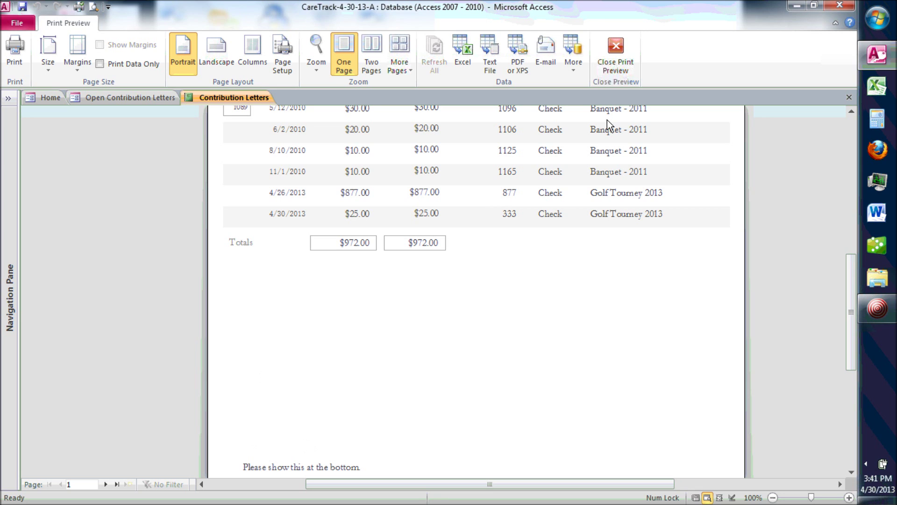
left_click(614, 53)
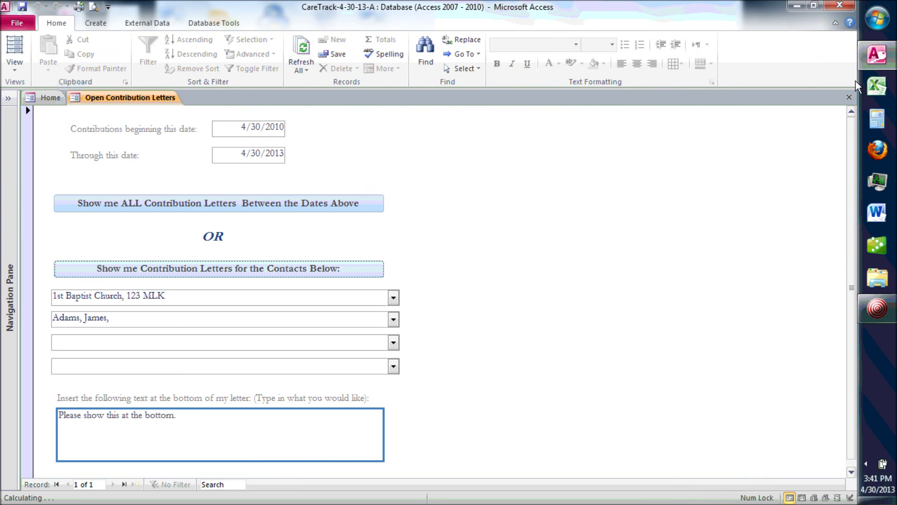
left_click(849, 97)
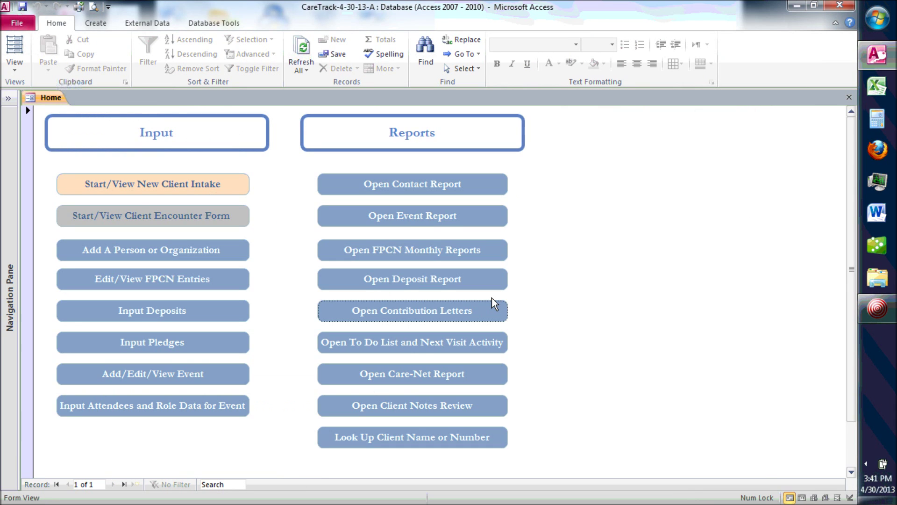
Step: Set the to-do visit date range from 2/1/2013 to today, 4/30/2013
left_click(426, 350)
left_click(239, 178)
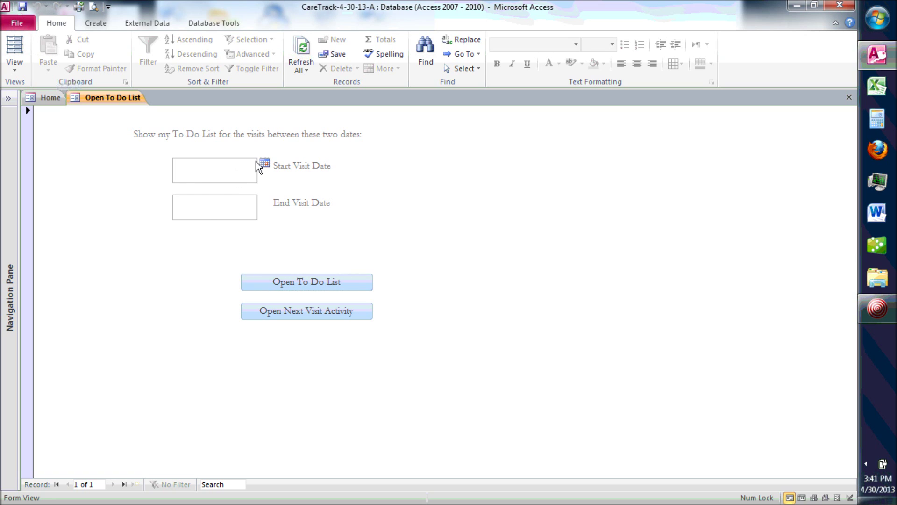
left_click(264, 163)
left_click(159, 176)
left_click(158, 176)
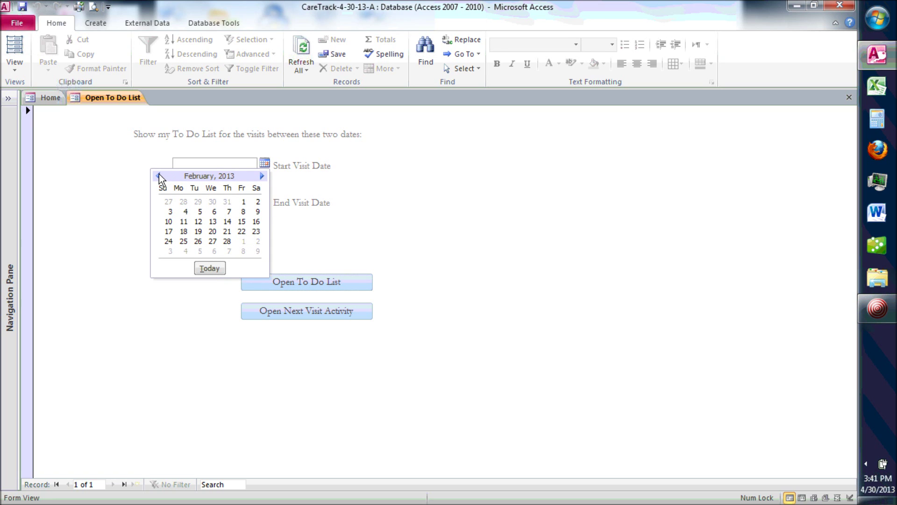
left_click(243, 202)
left_click(265, 200)
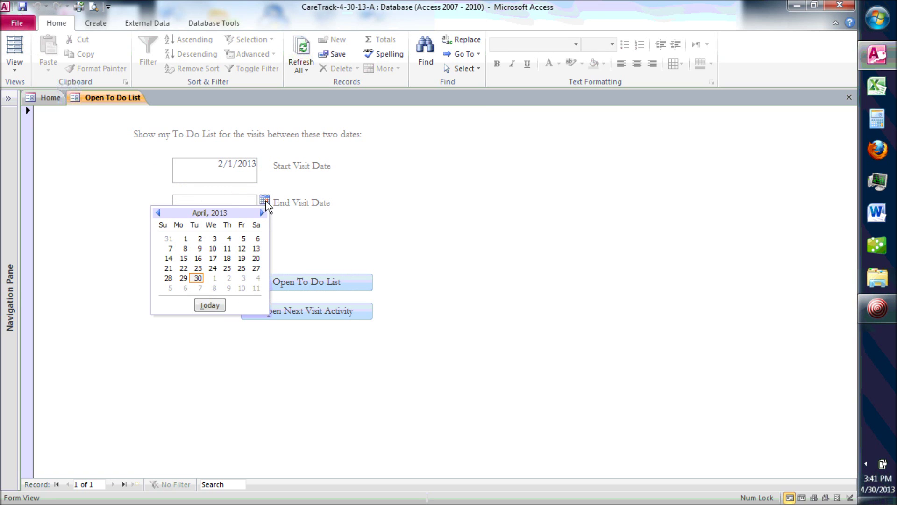
left_click(210, 304)
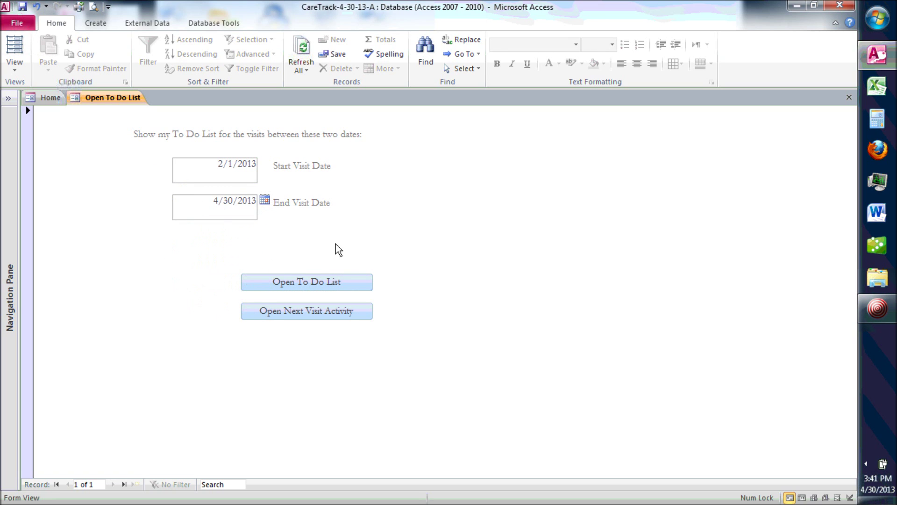
Step: Open and enlarge the To Do List showing three client tasks due through 4/5/2013
left_click(304, 284)
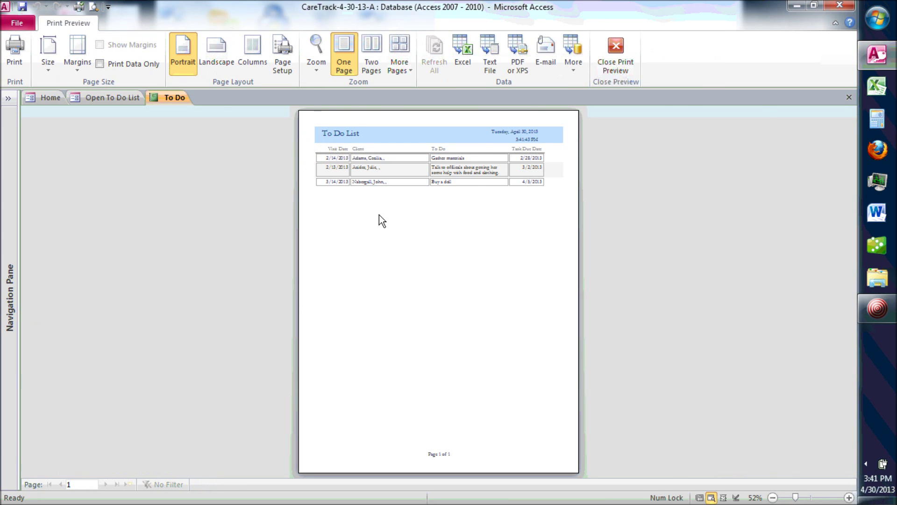
left_click(380, 215)
left_click_drag(850, 225, 854, 185)
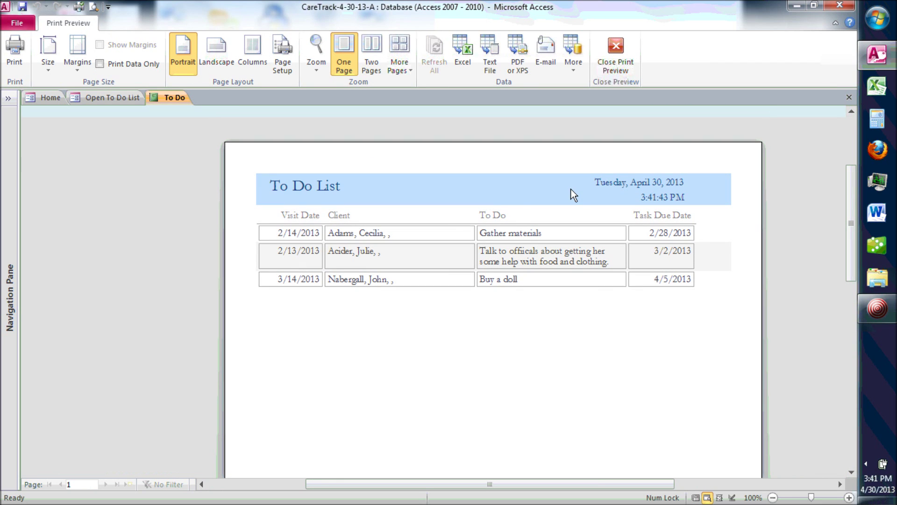